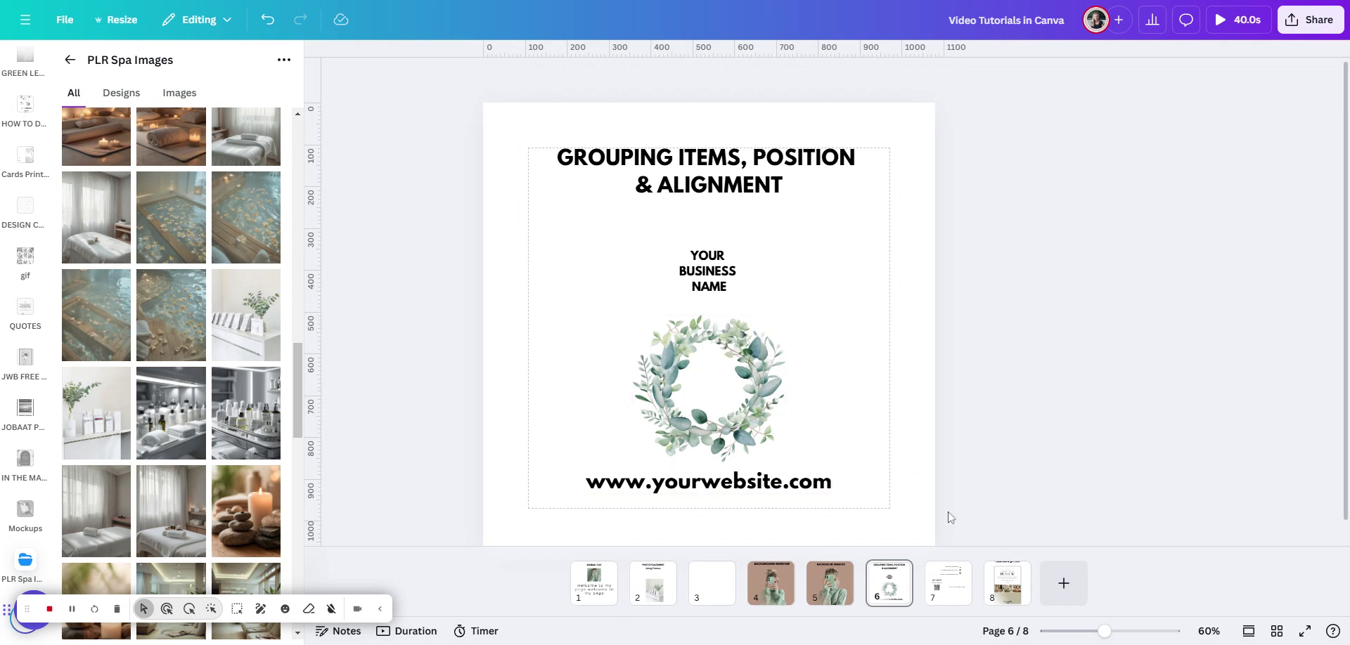
- Move the website text to the left margin and shift the business name right of the wreath's centre on page 6
drag(801, 492, 745, 495)
drag(728, 284, 753, 284)
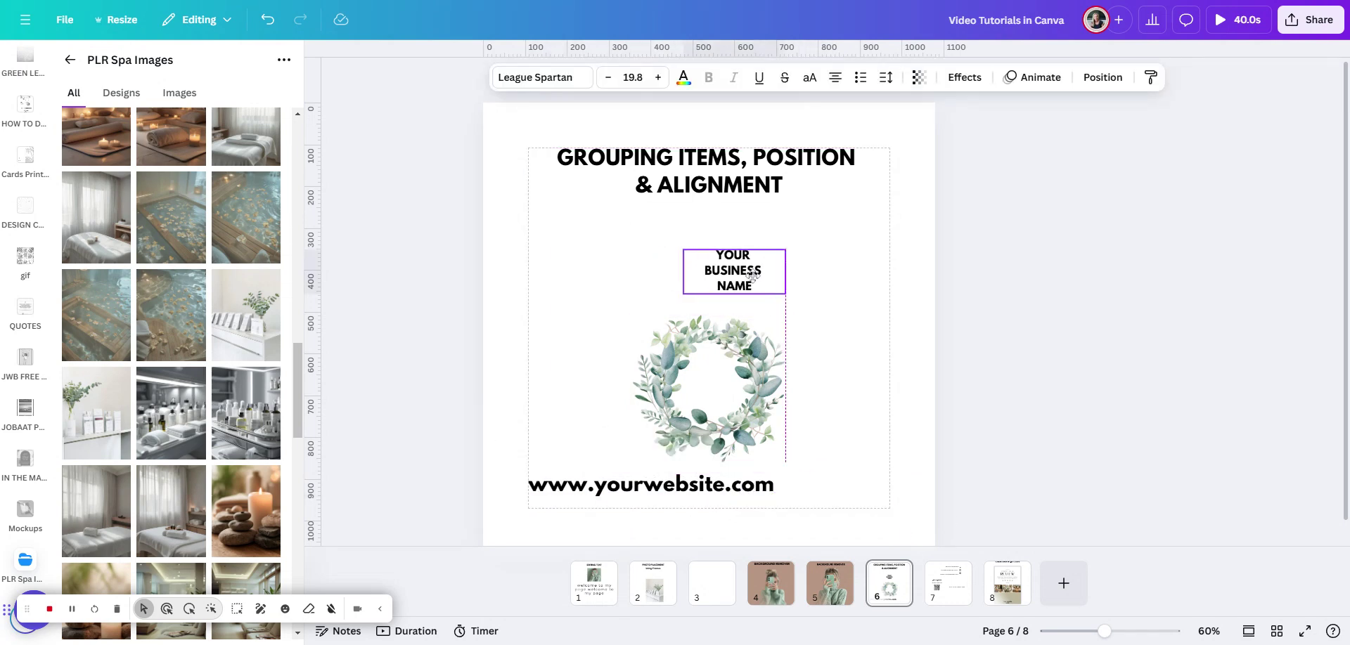
click(974, 448)
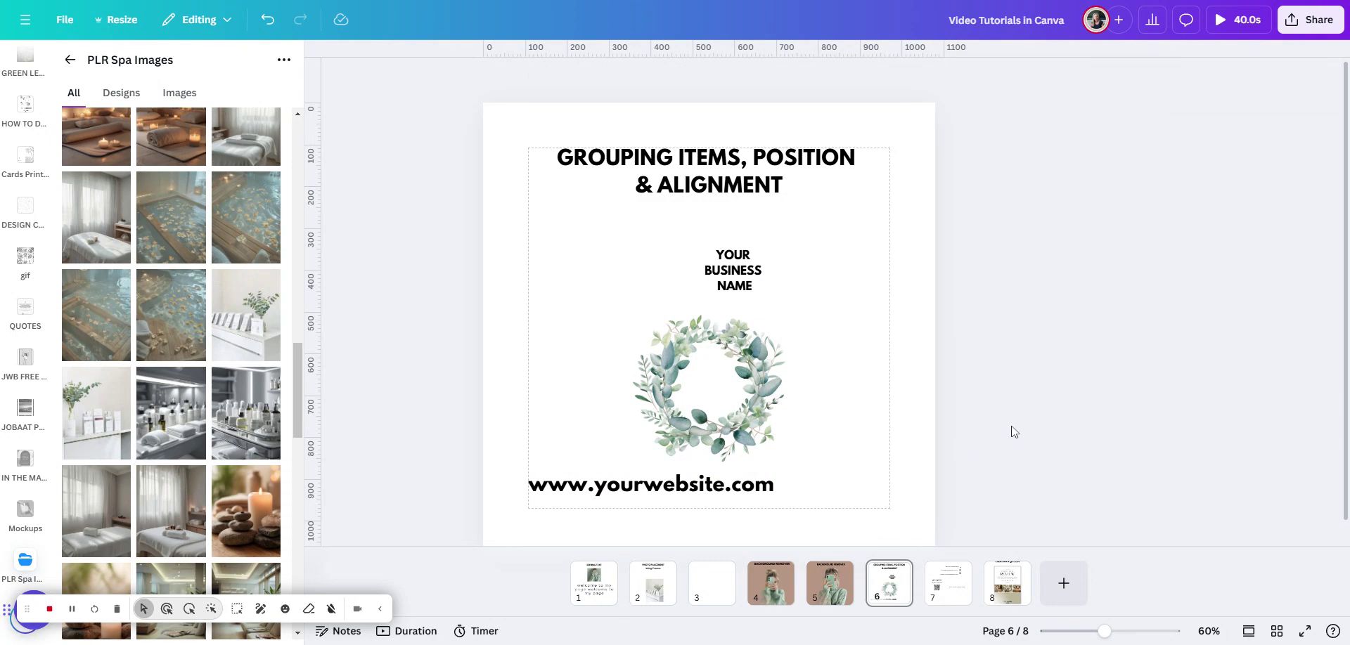
- Align the business name, wreath and website text to a common centre on page 6
drag(559, 251, 828, 521)
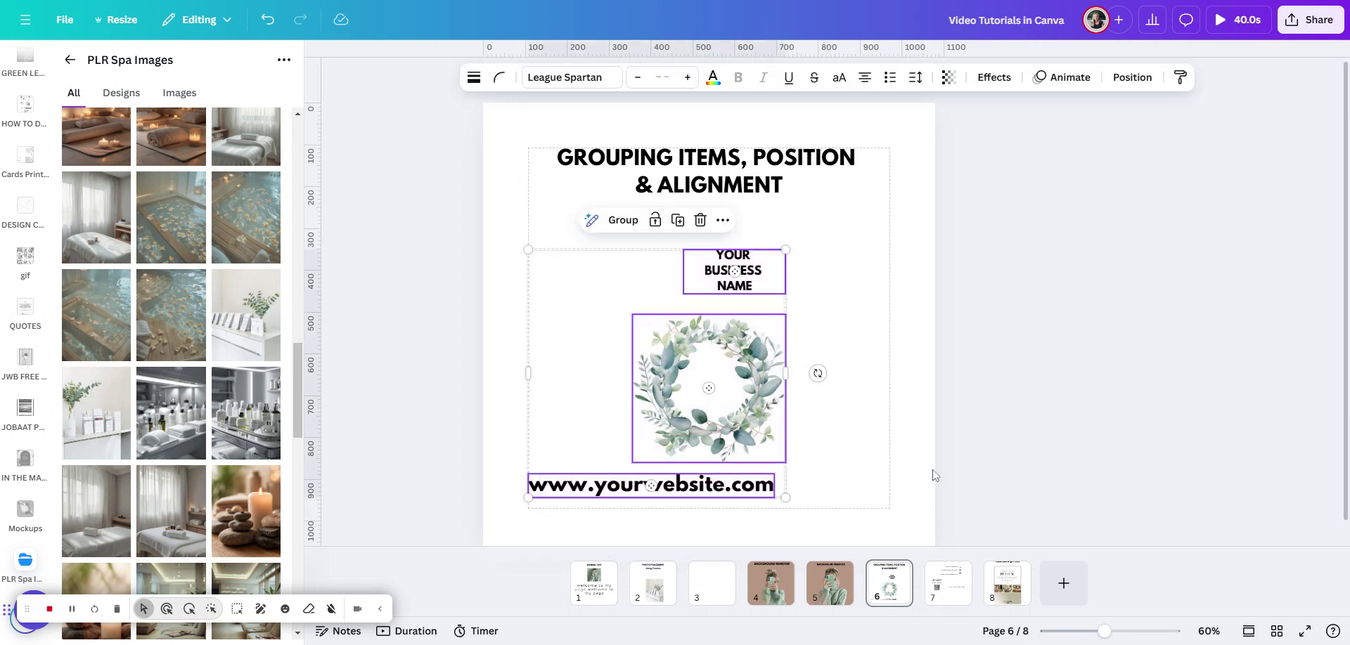
click(1134, 79)
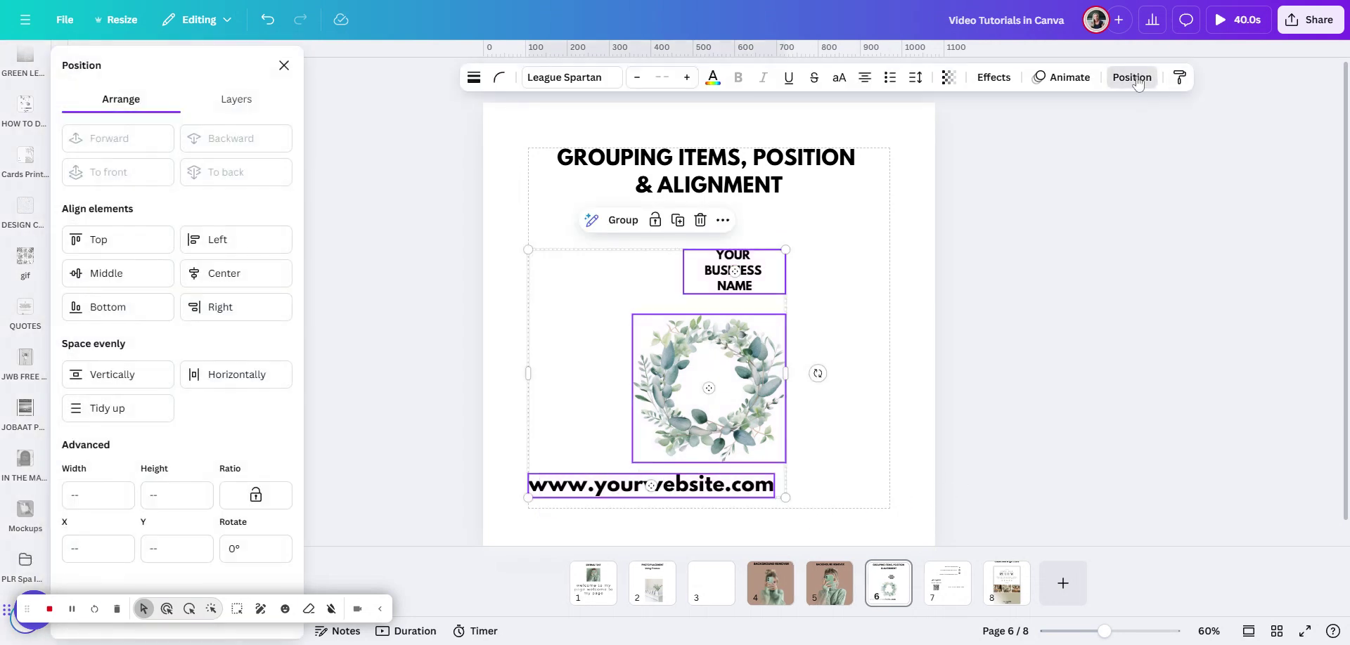
click(251, 269)
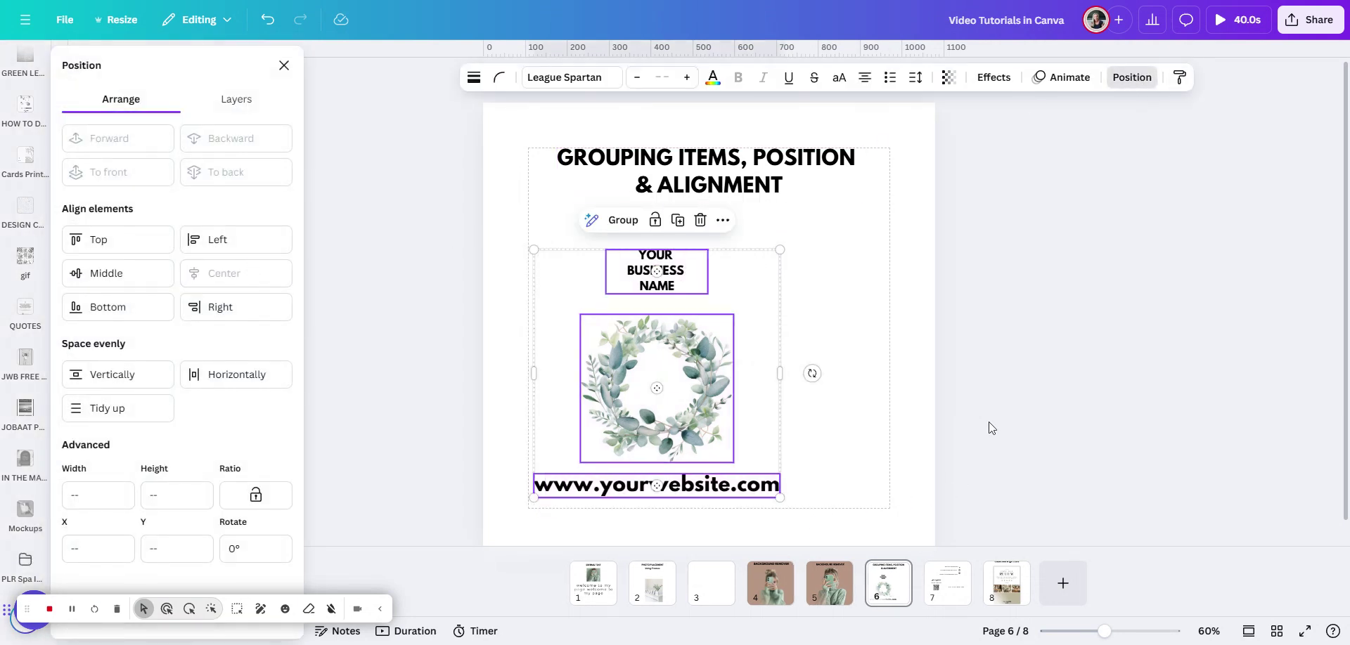
click(882, 459)
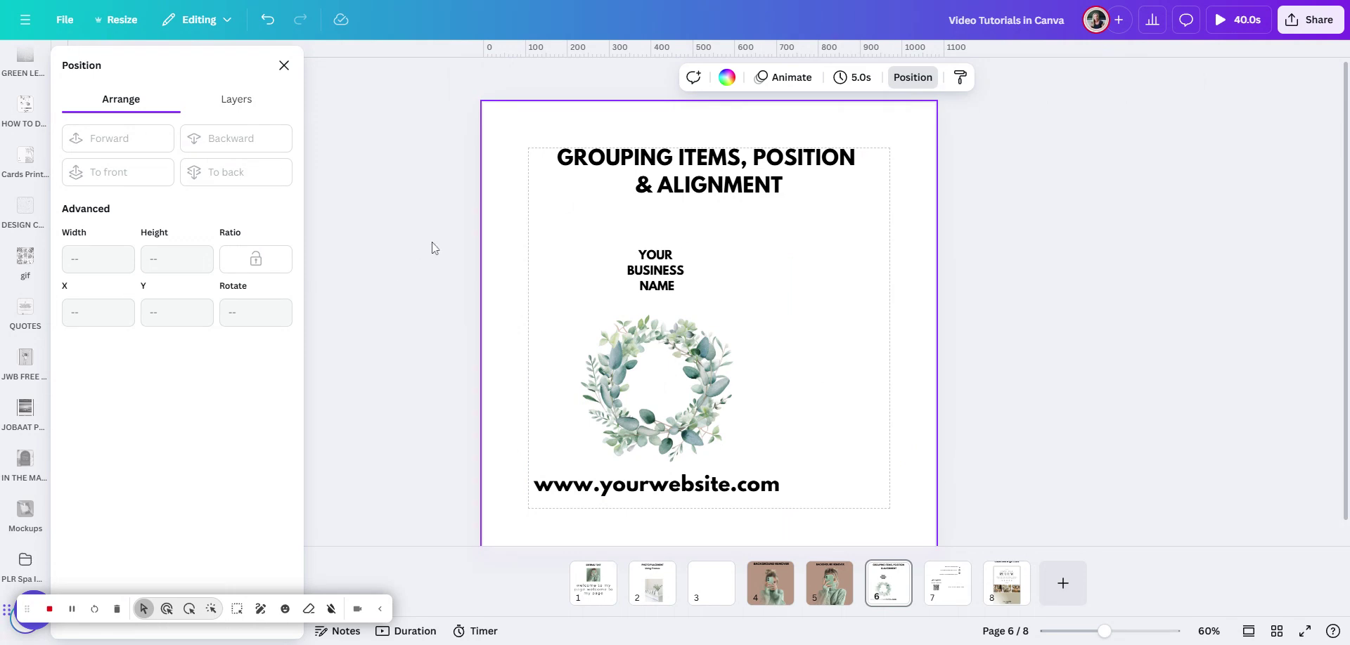
- Move the business name, wreath and website text together to the horizontal centre of the page
drag(454, 236, 827, 536)
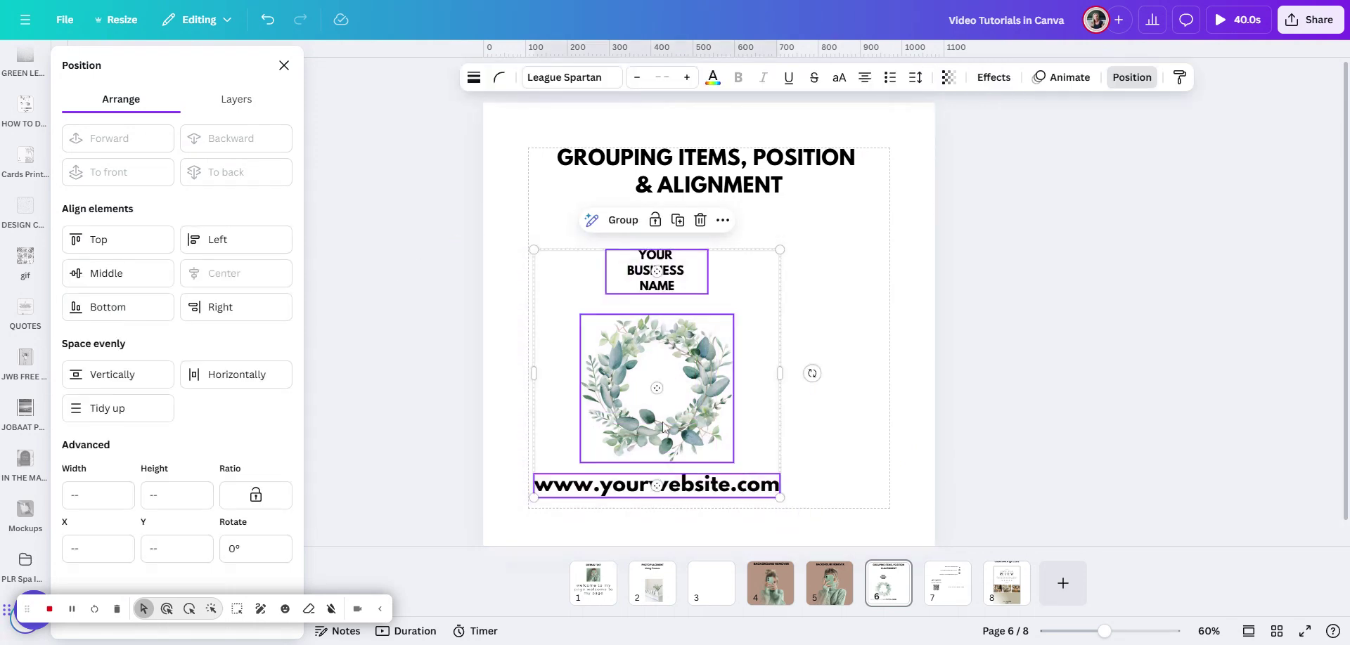
drag(662, 426, 714, 422)
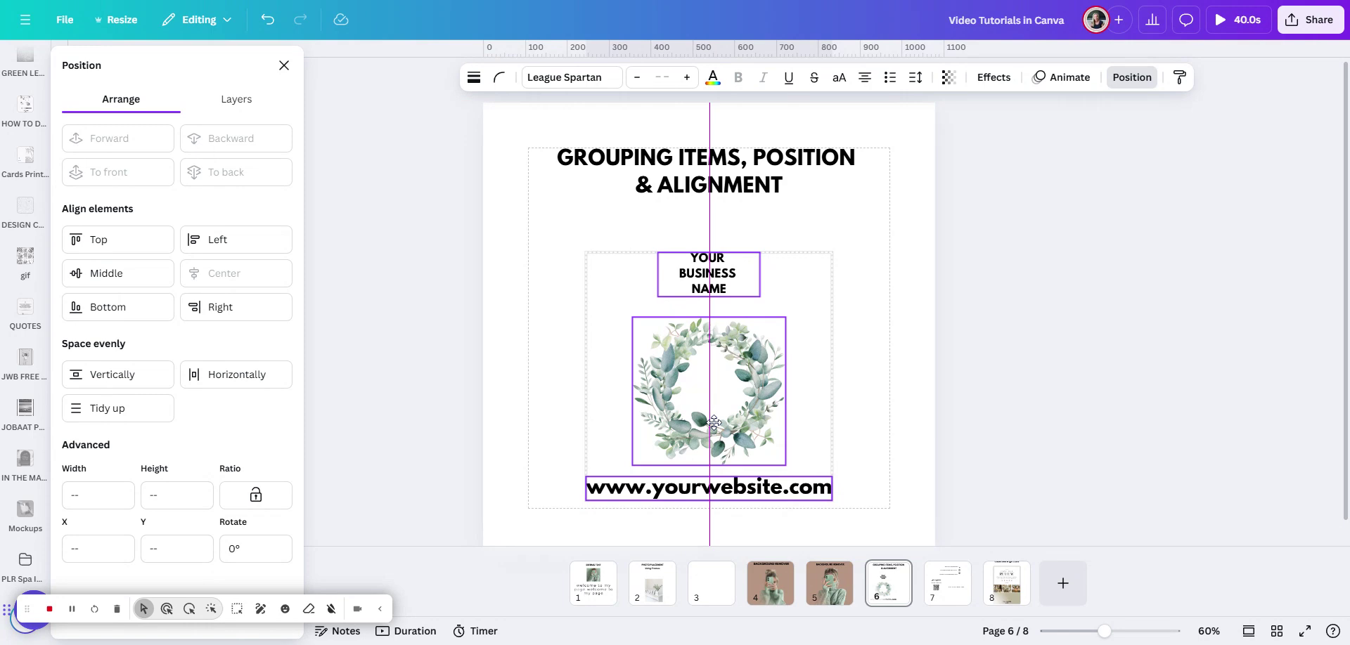
drag(714, 423, 715, 427)
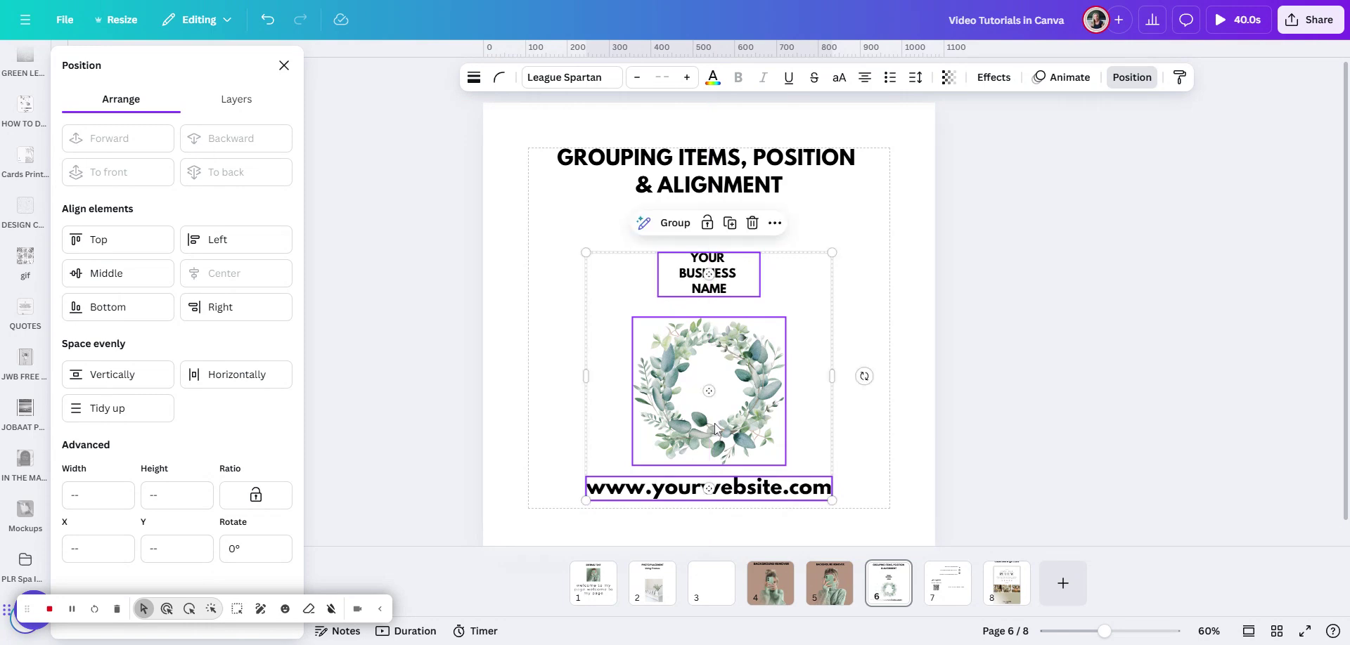
click(880, 471)
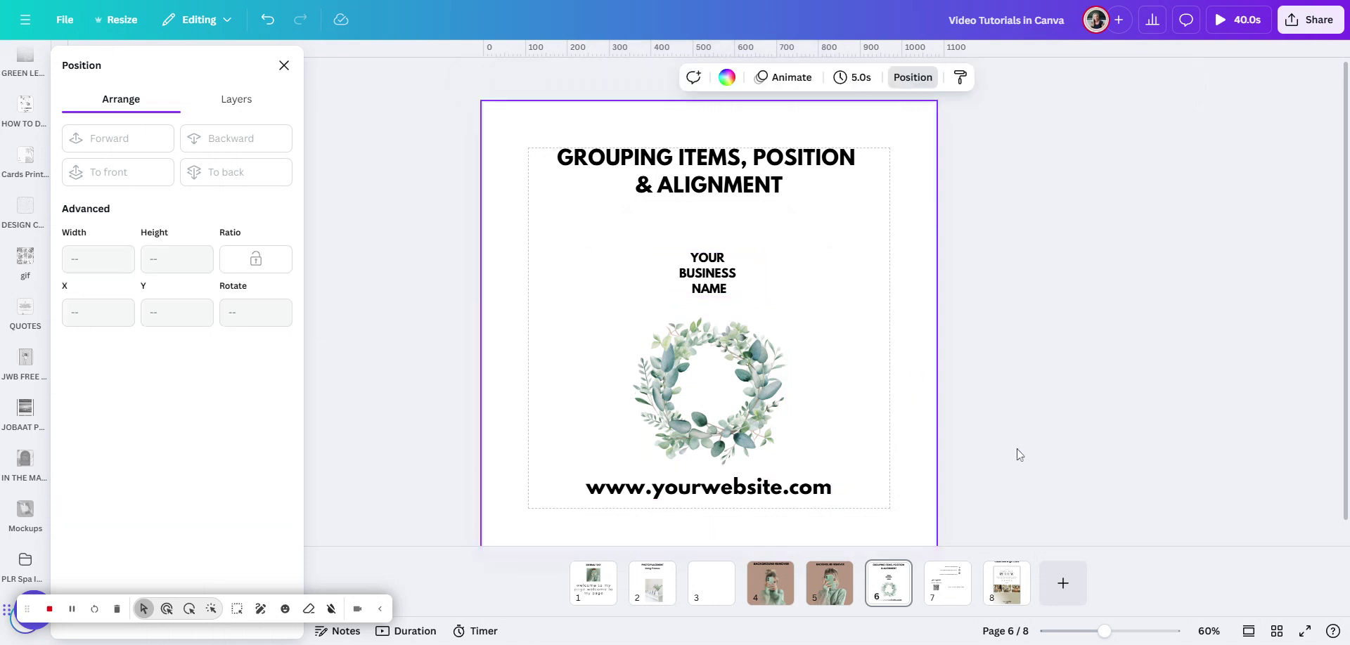
- On page 7, reposition the Instagram, envelope and globe icons individually so they are staggered beside their contact texts
click(957, 599)
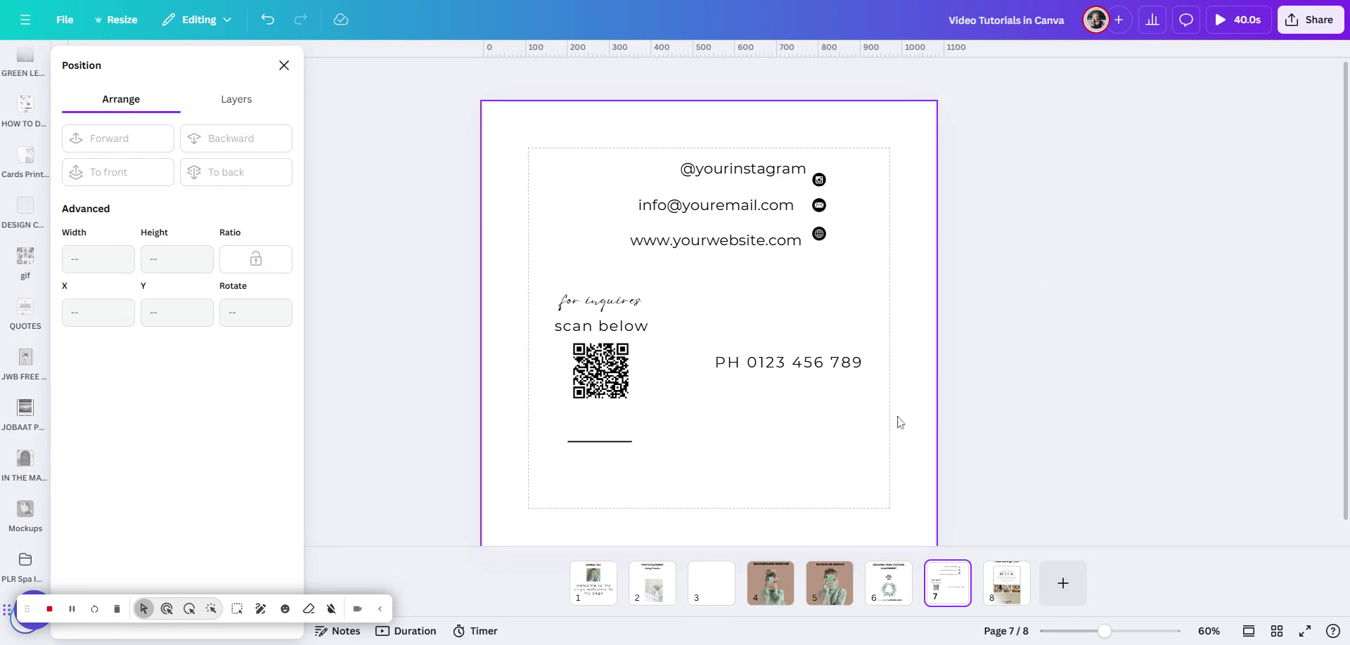
drag(1112, 636, 1123, 632)
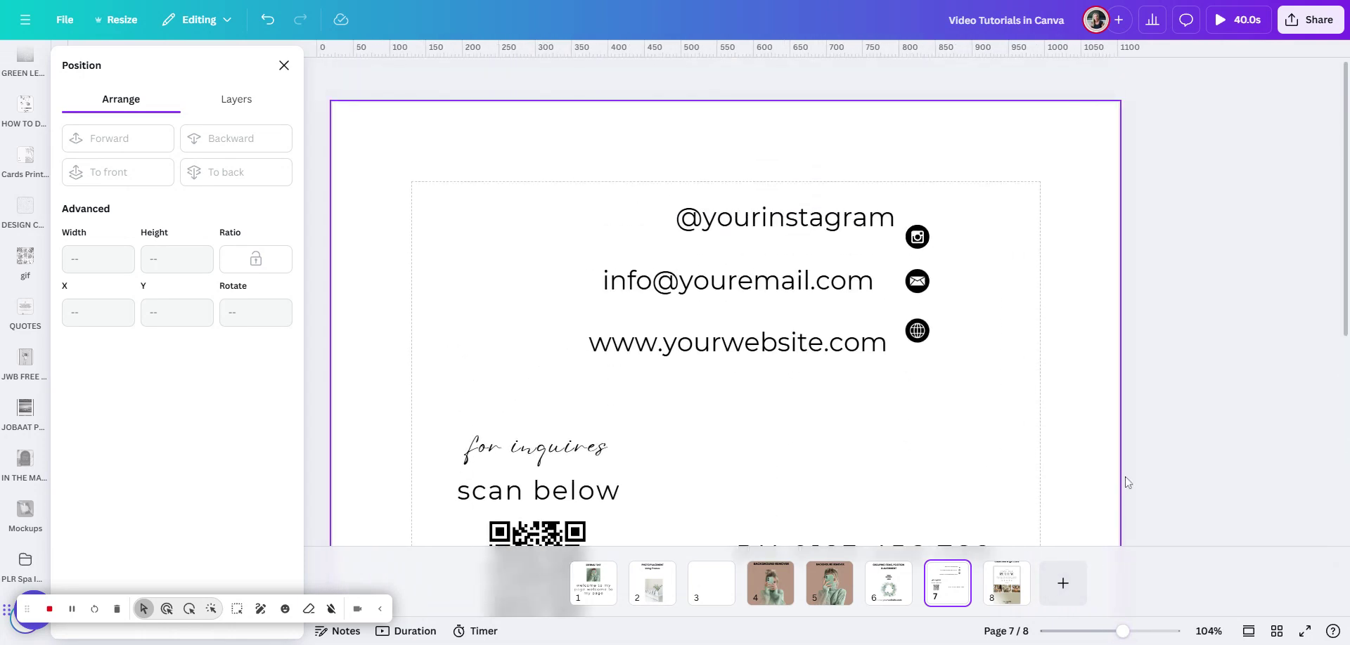
drag(914, 239, 921, 214)
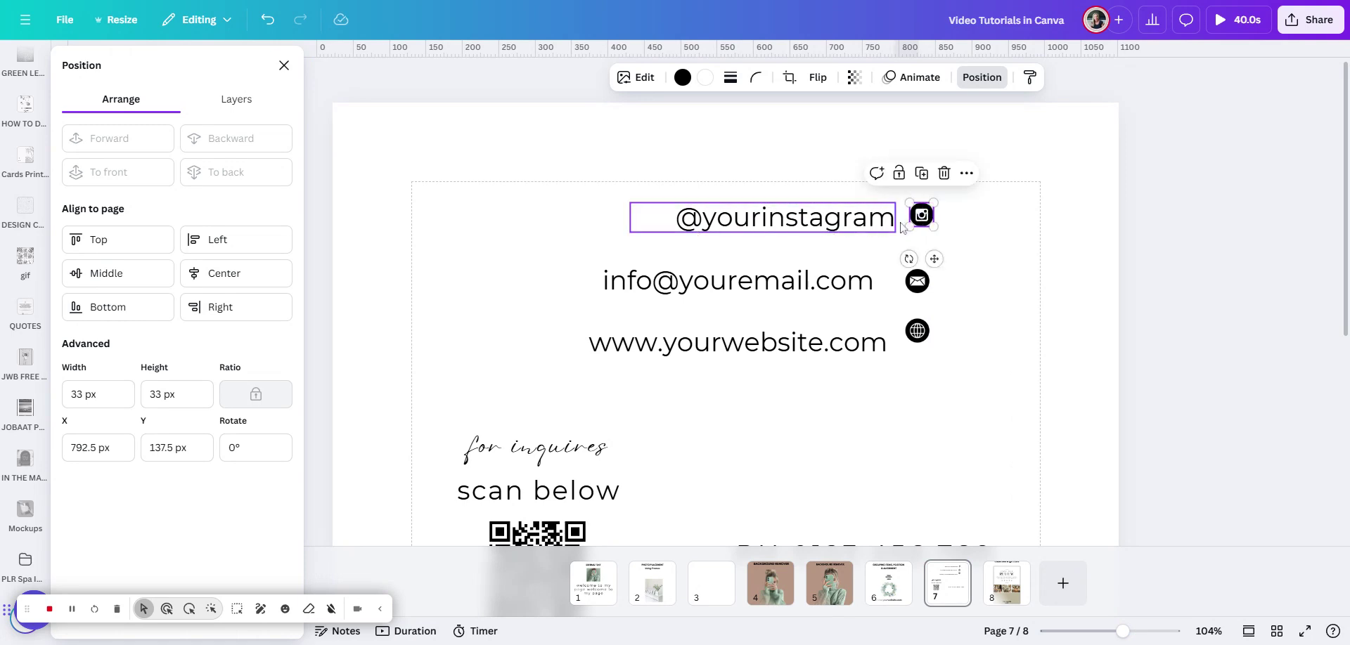
click(1062, 303)
drag(911, 282, 901, 277)
drag(919, 332, 916, 341)
click(958, 395)
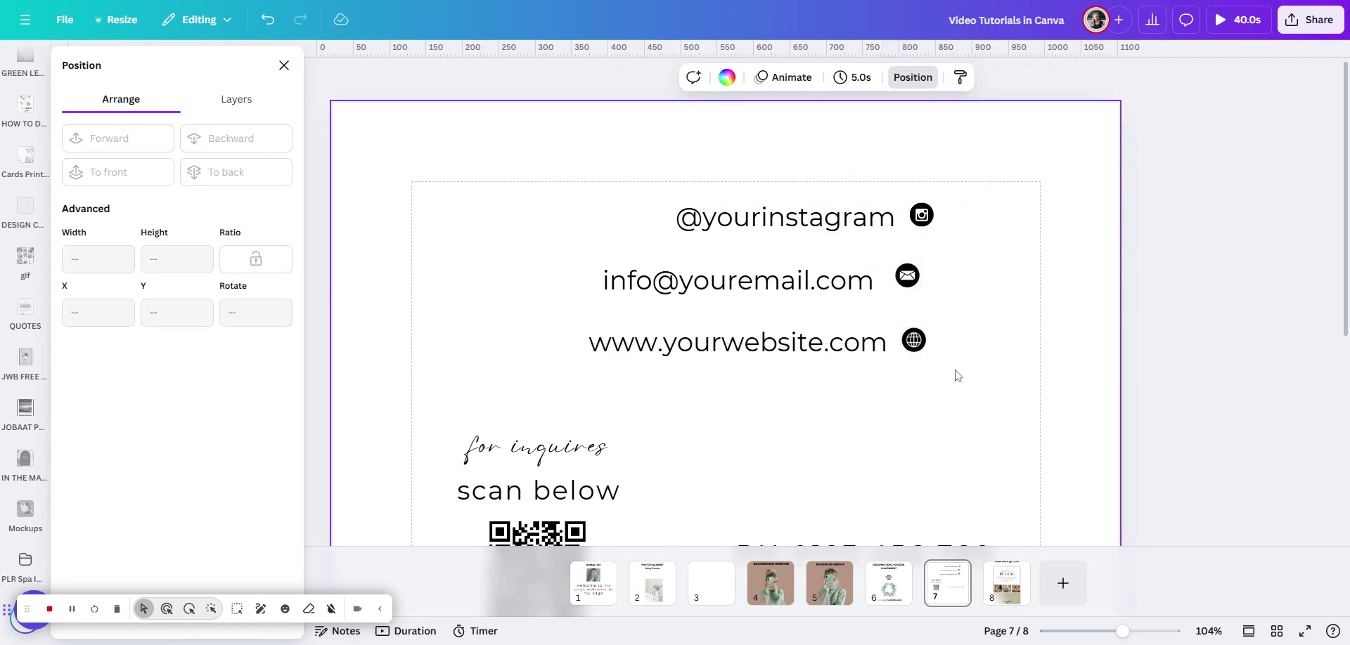
- Right-align the three contact icons with each other and move them together to the page's right margin
click(917, 340)
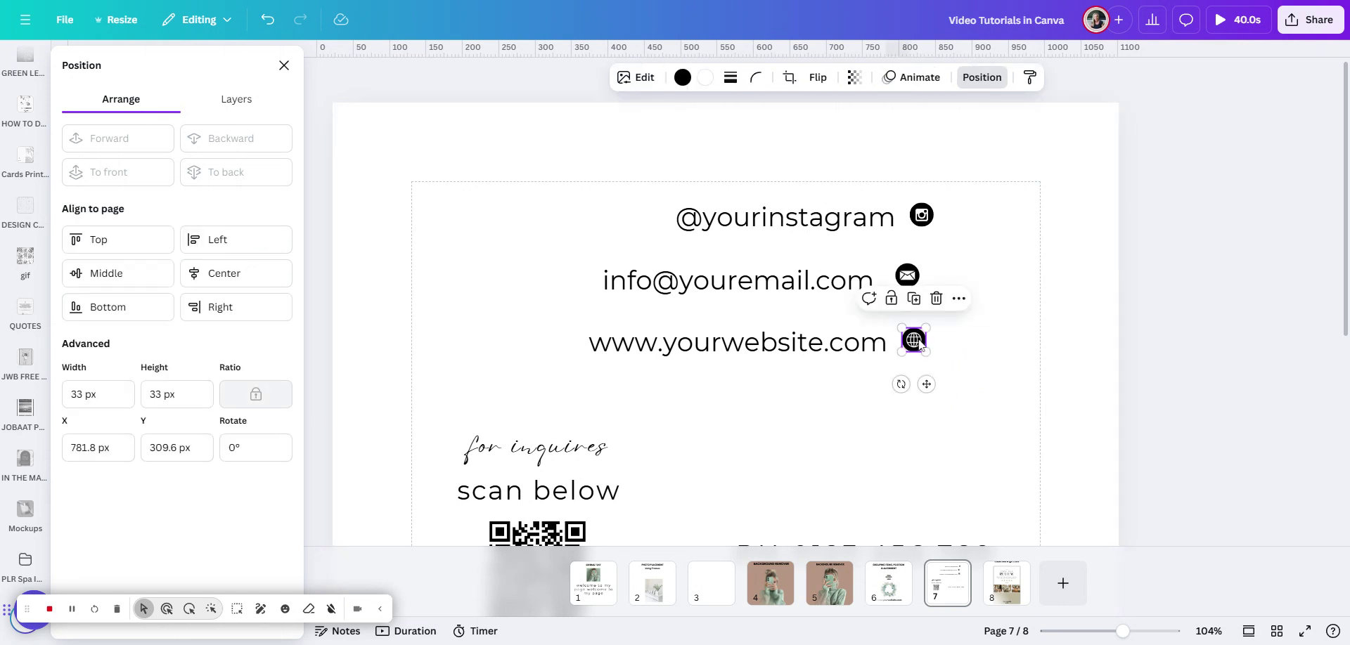
drag(934, 198, 928, 359)
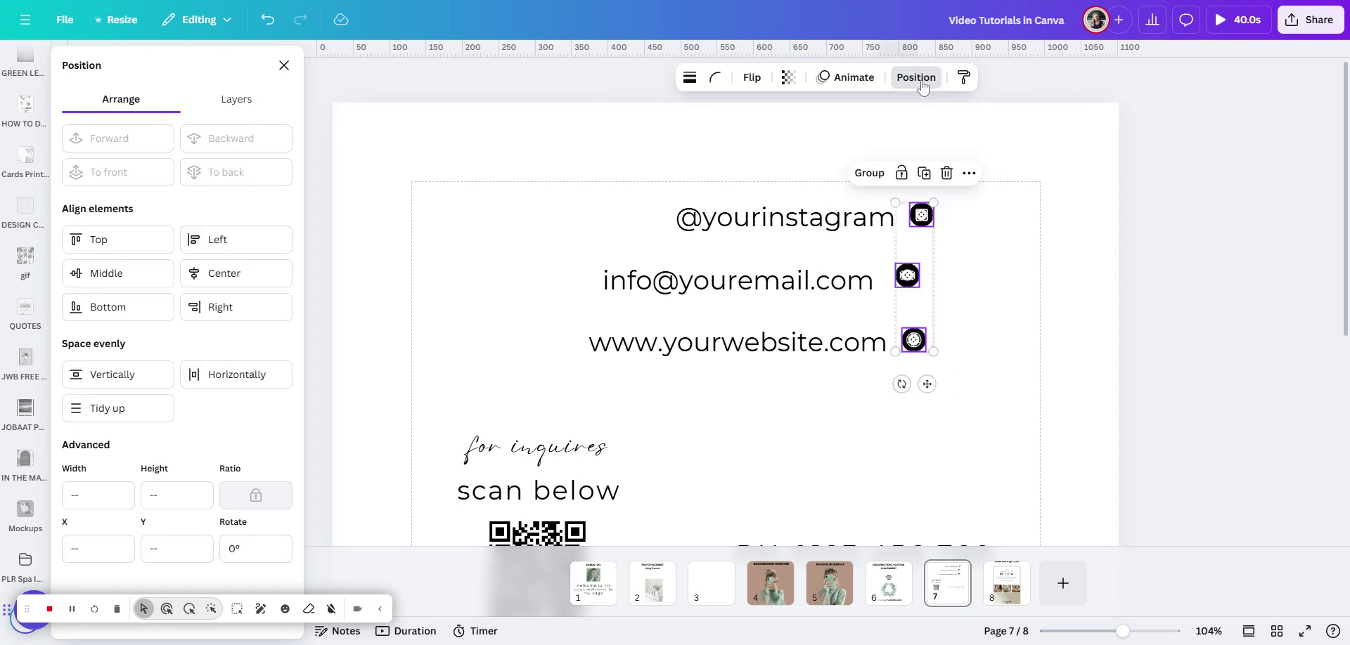
click(922, 85)
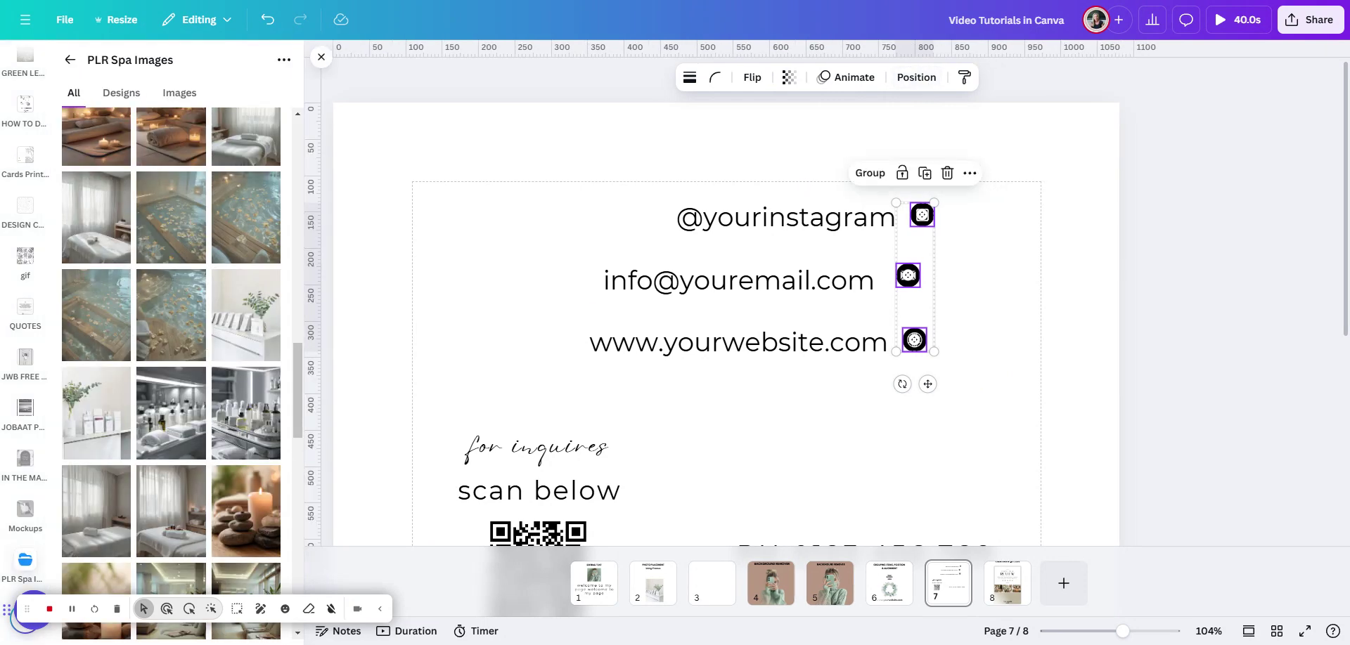
click(903, 85)
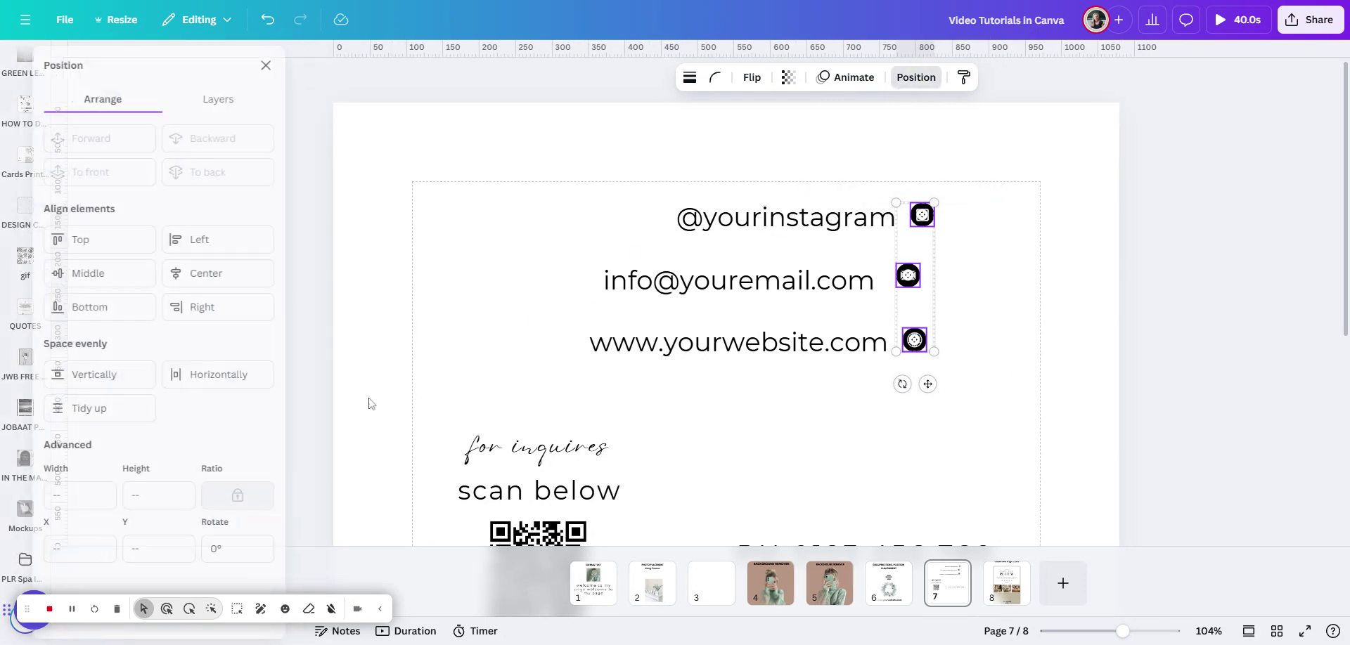
click(240, 309)
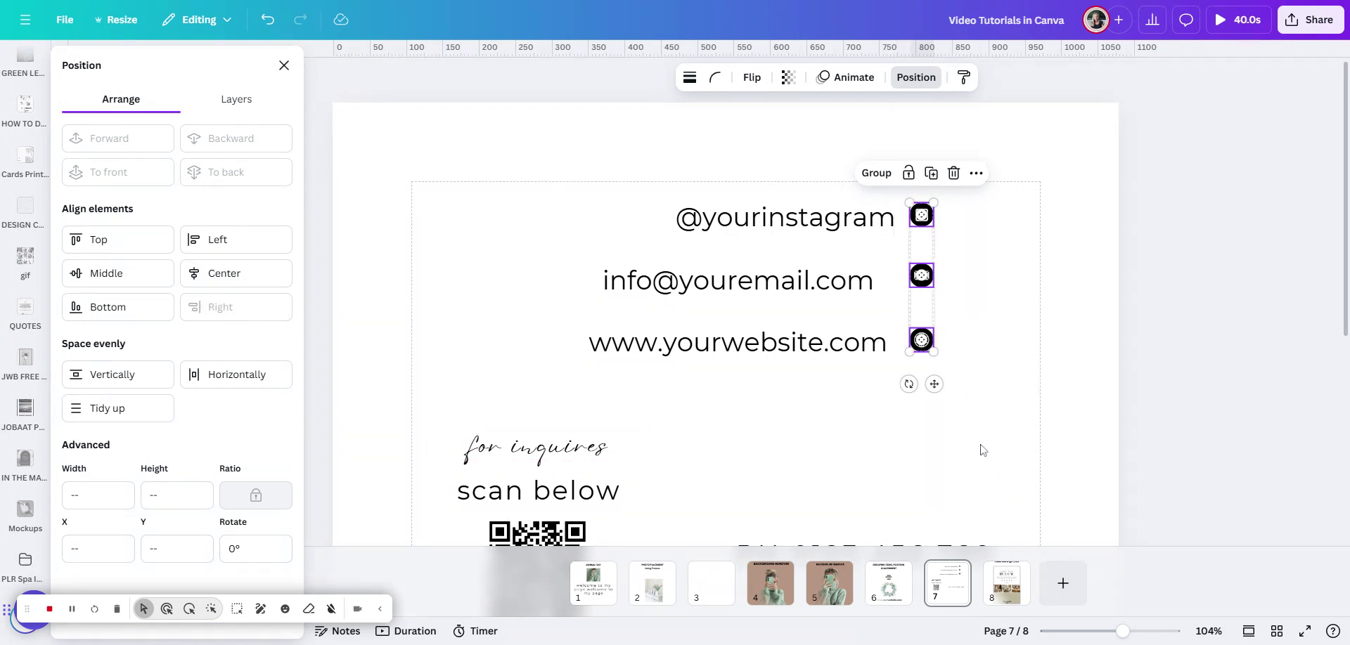
drag(925, 311, 1027, 326)
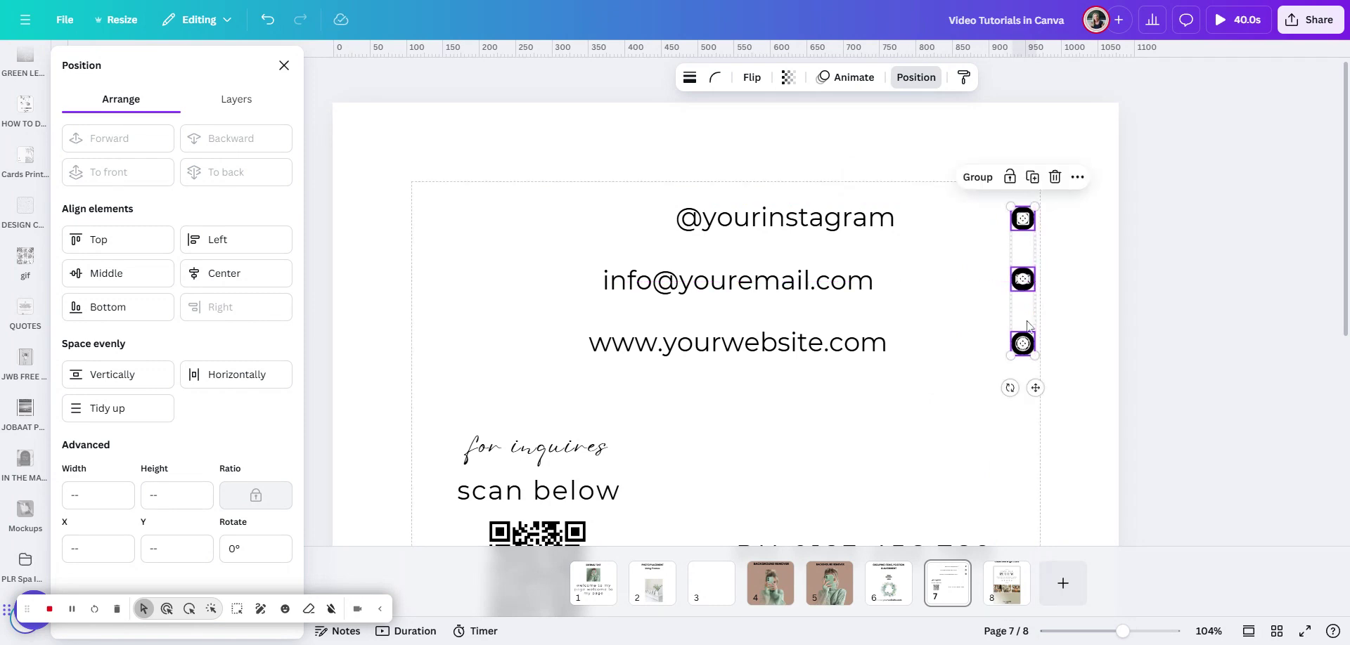
click(1016, 437)
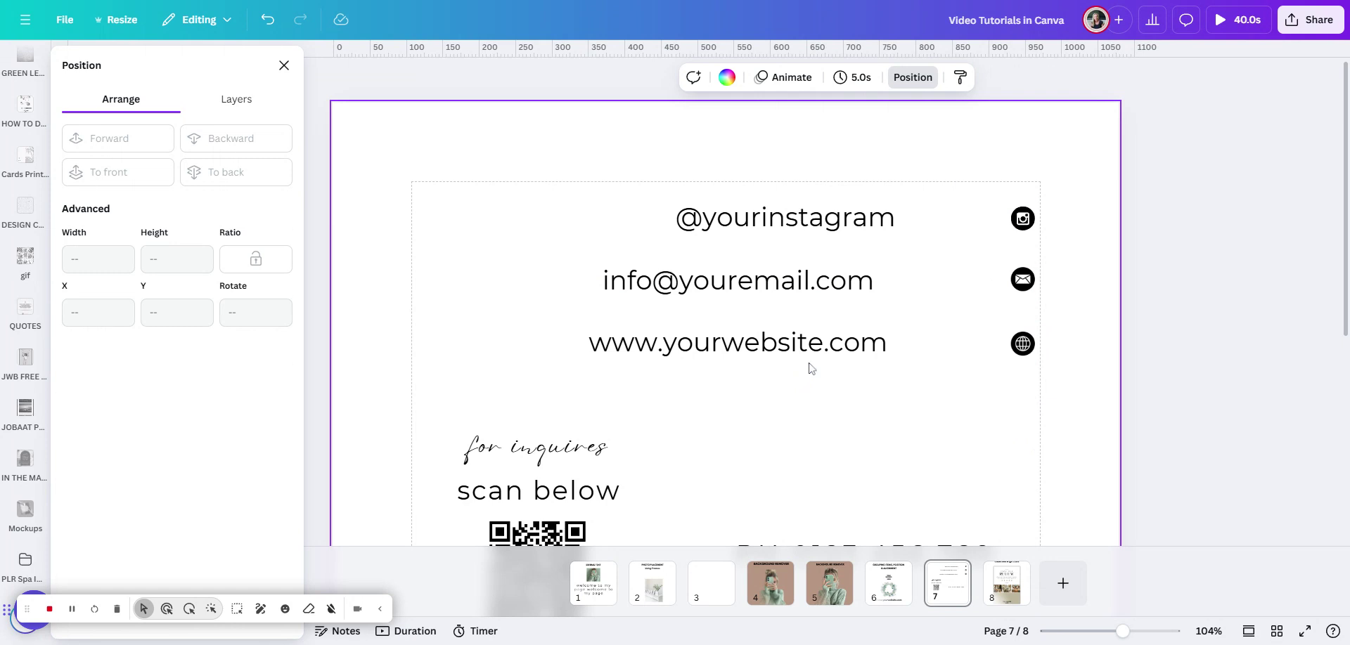
- Move the website, email and Instagram texts individually to the right, closer to their icons
drag(810, 349, 893, 349)
drag(828, 287, 915, 288)
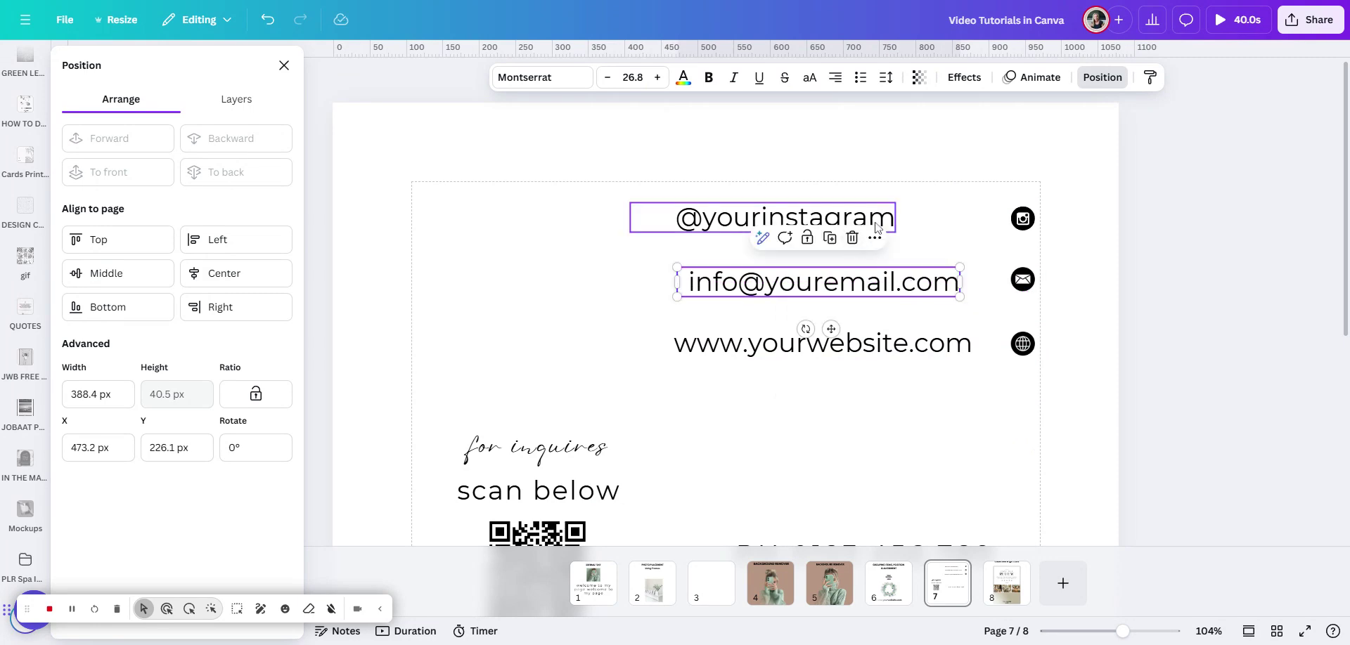
drag(876, 226, 931, 227)
- Right-align the Instagram, email and website texts with each other
drag(873, 148, 976, 390)
click(1110, 78)
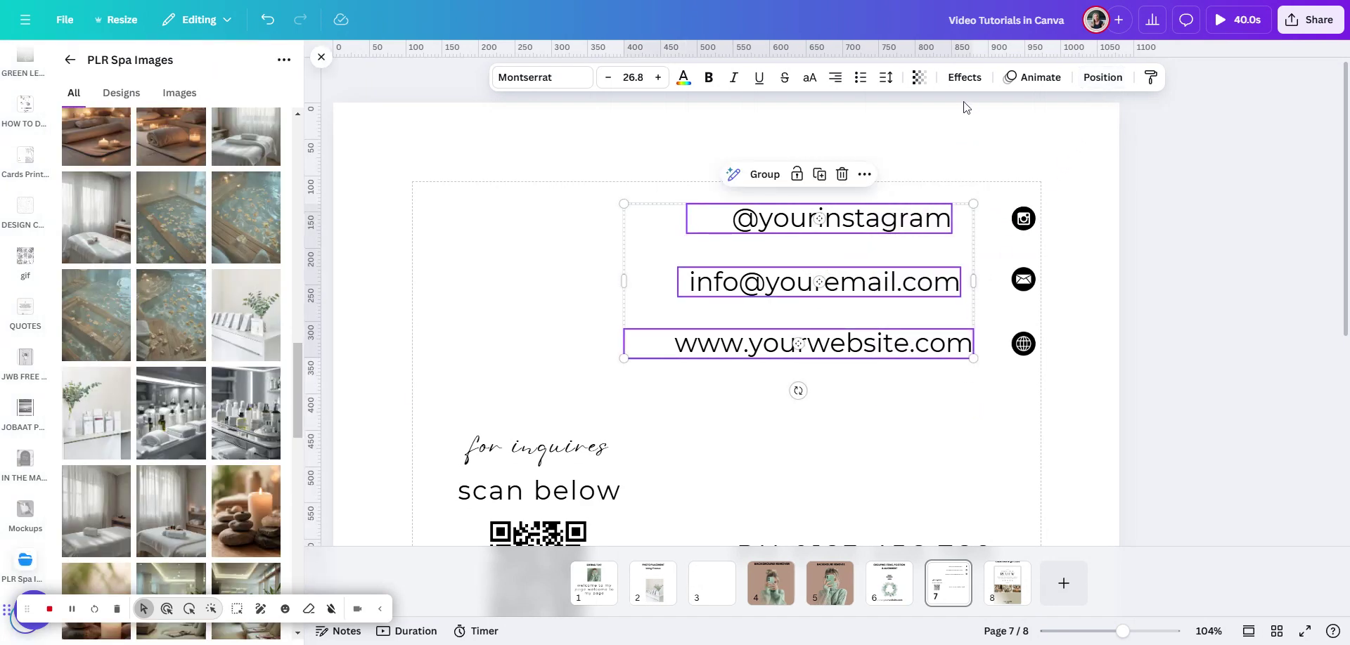
click(1103, 78)
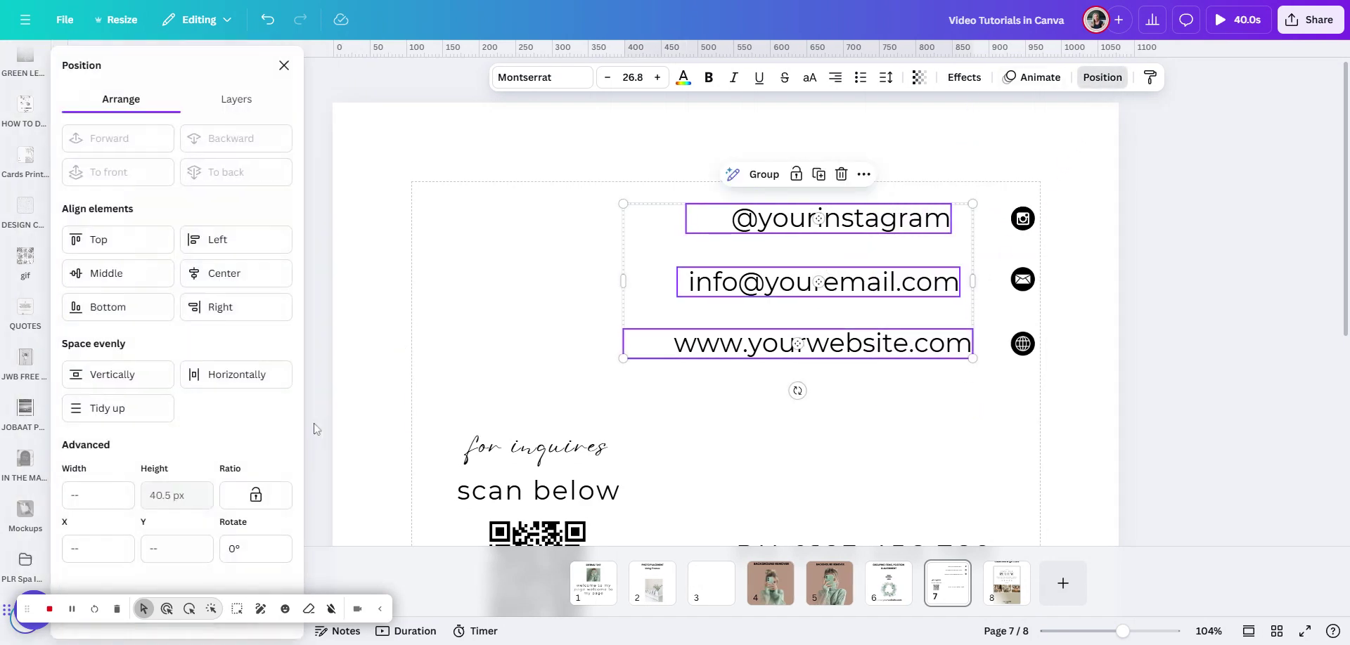
click(235, 312)
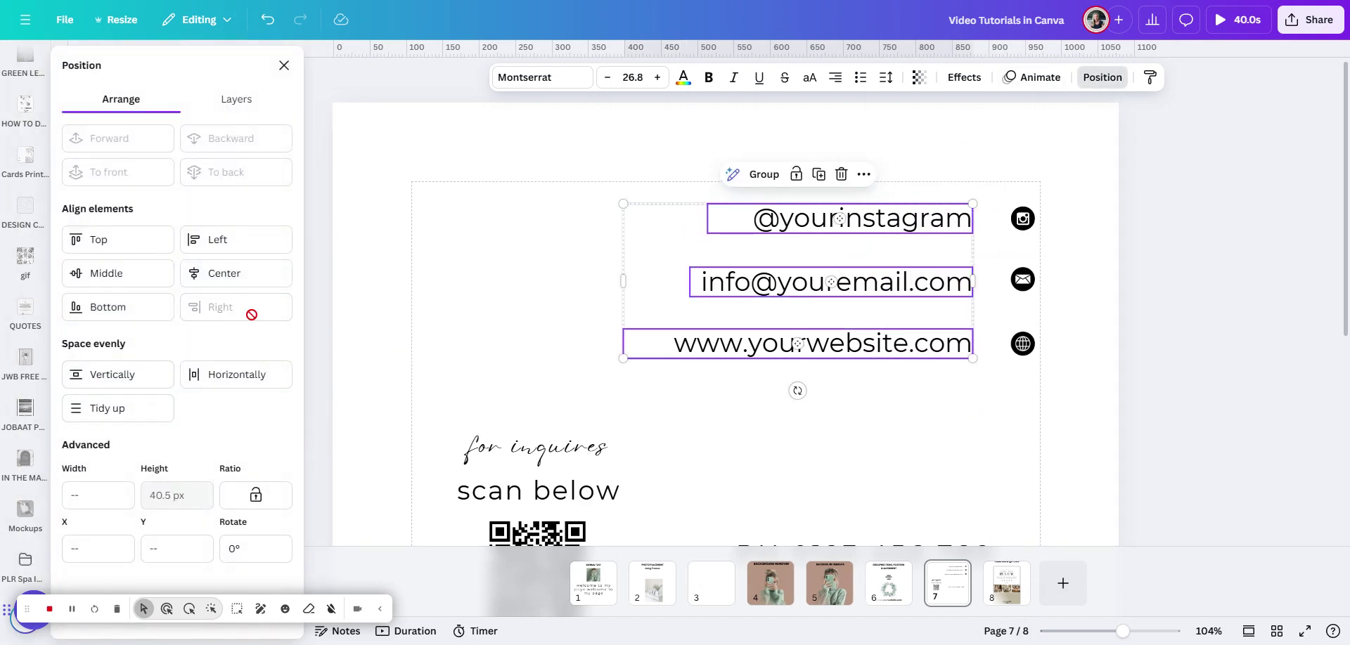
click(821, 481)
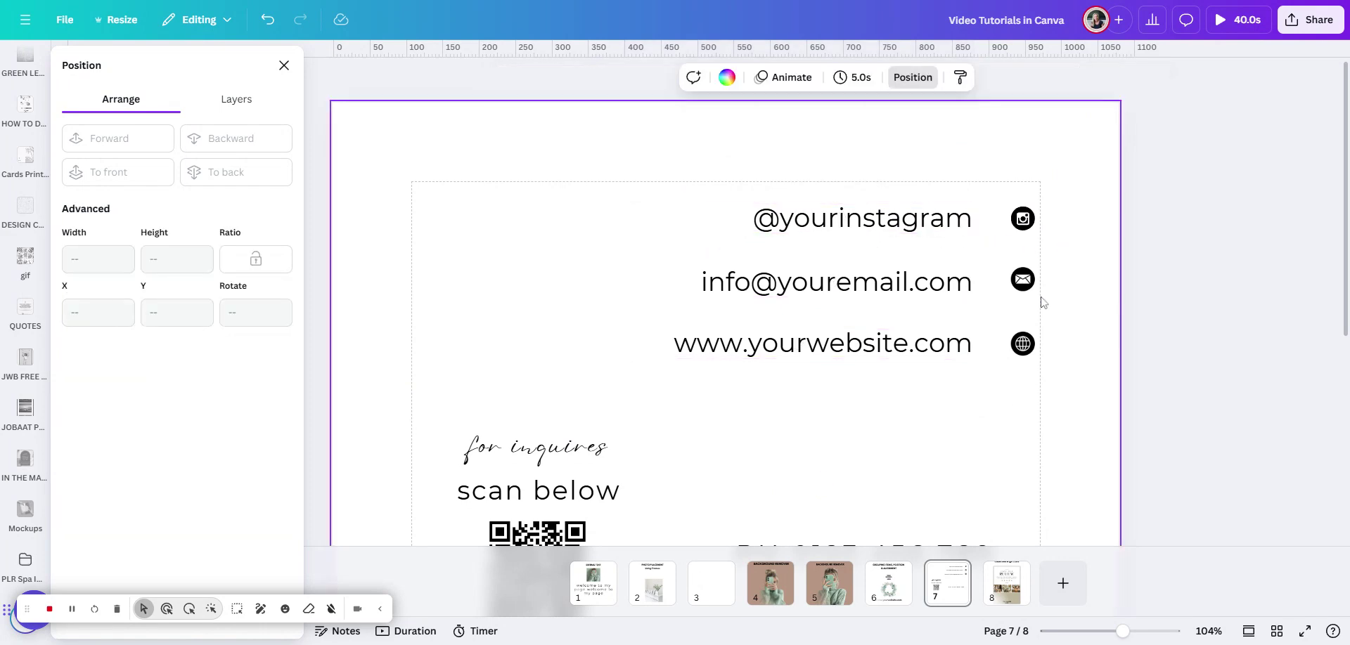
- Check the middle alignment of the Instagram icon with the Instagram handle text
click(1025, 222)
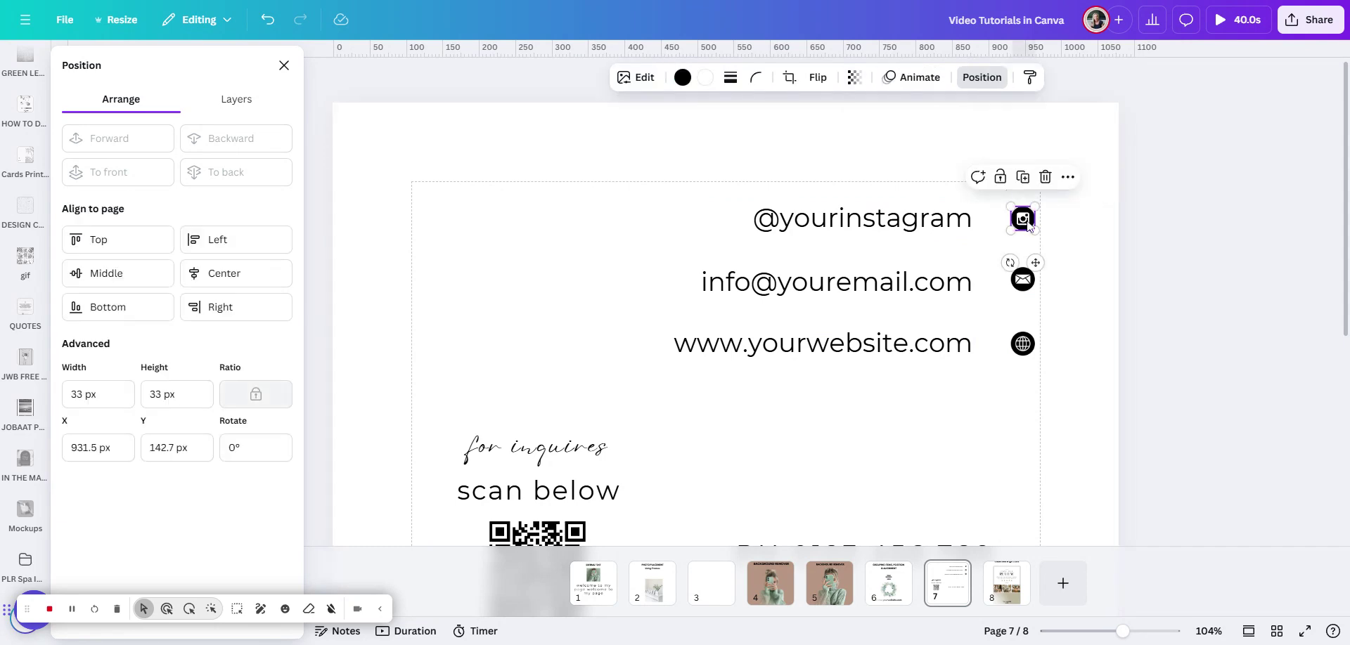
shift+click(949, 223)
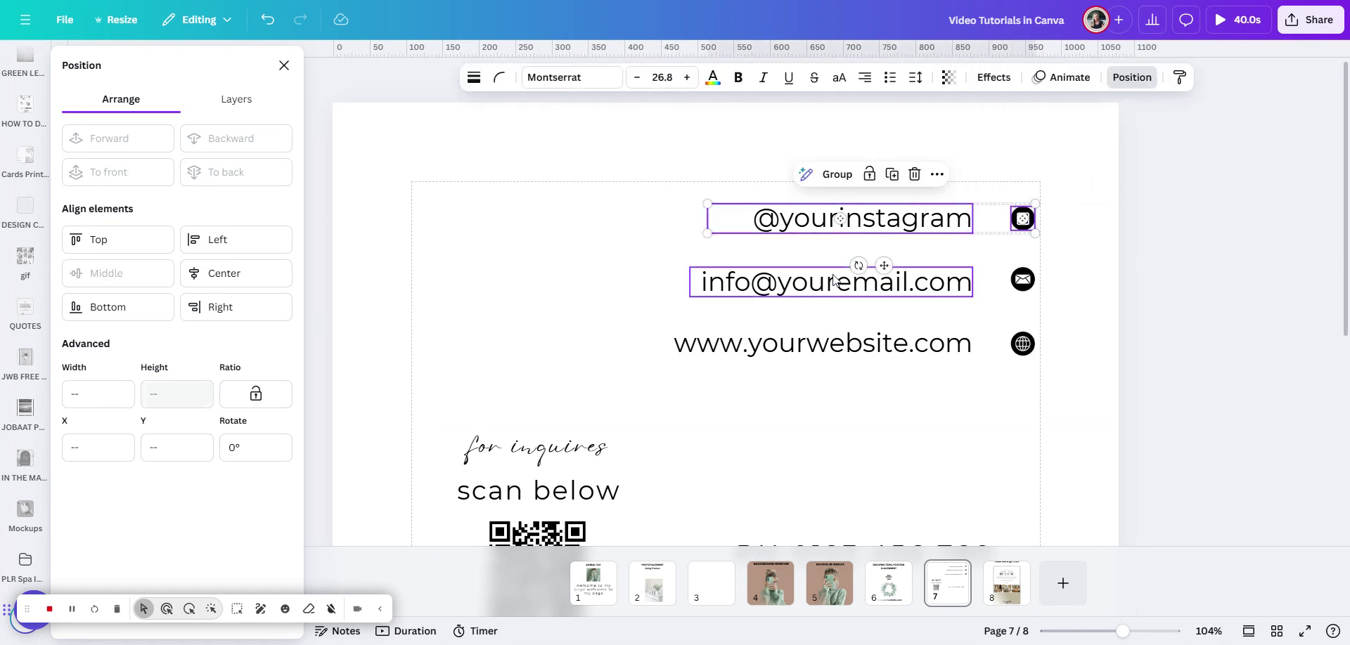
click(1135, 79)
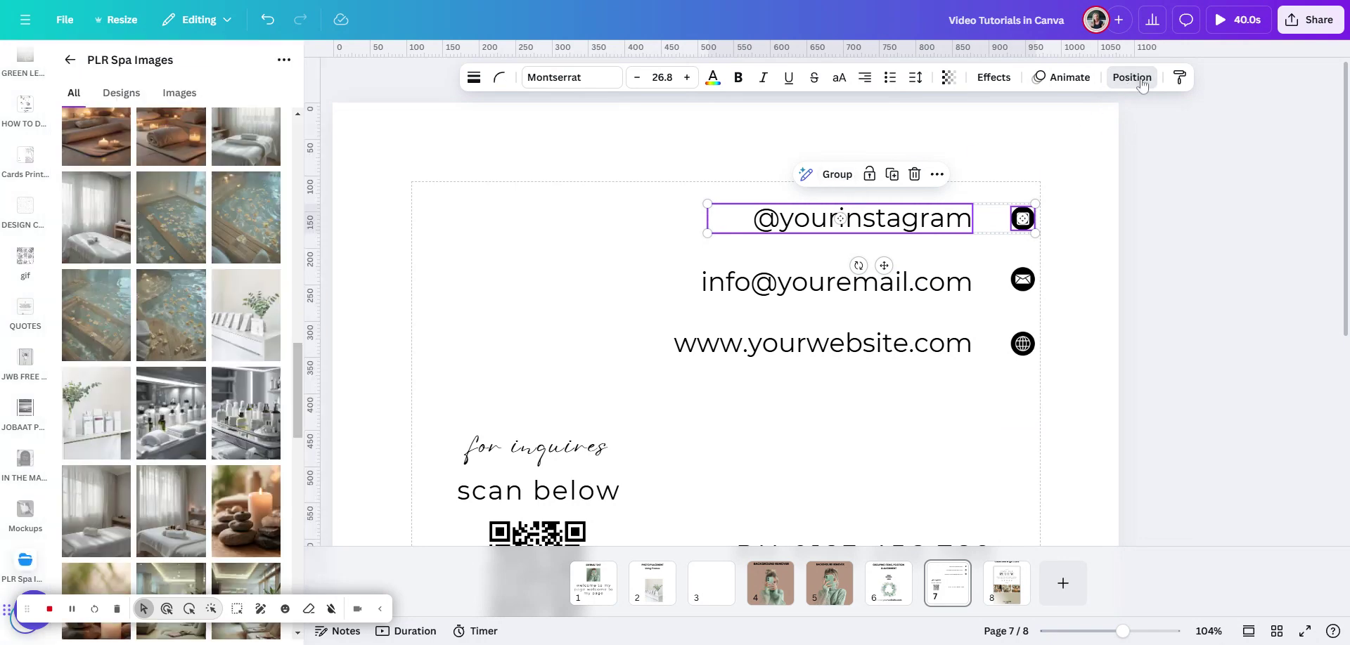
click(1133, 78)
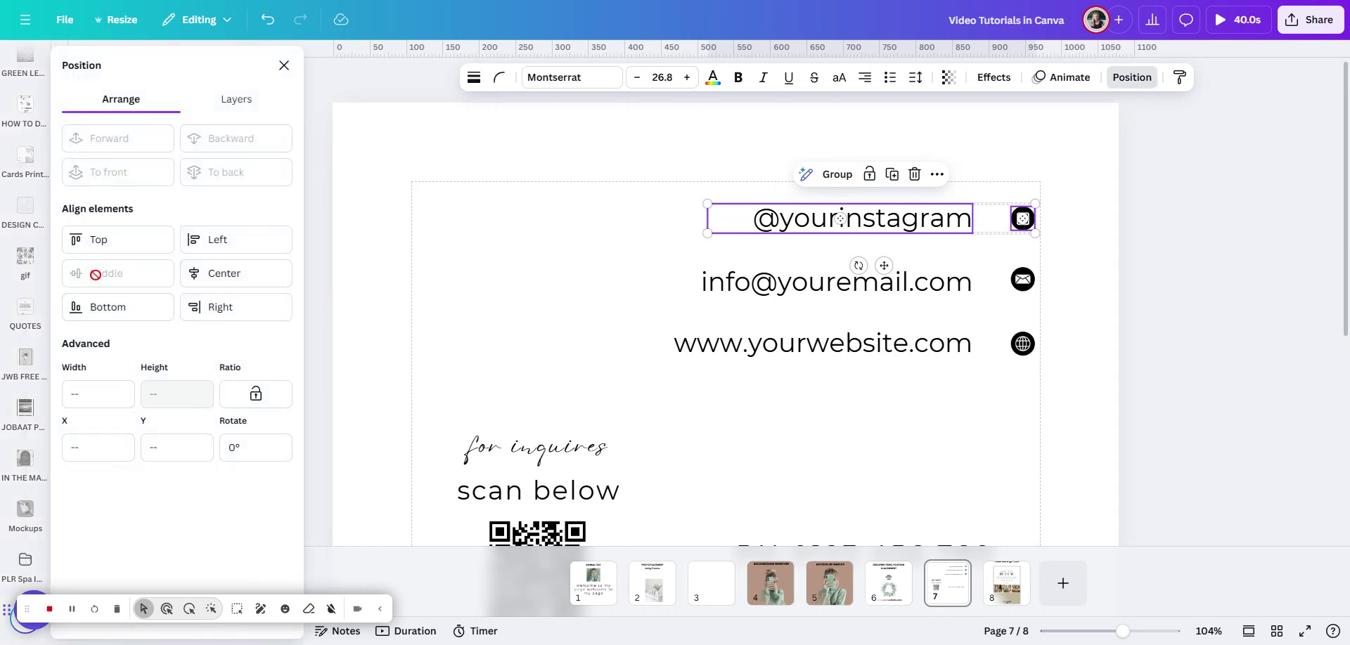
click(1047, 215)
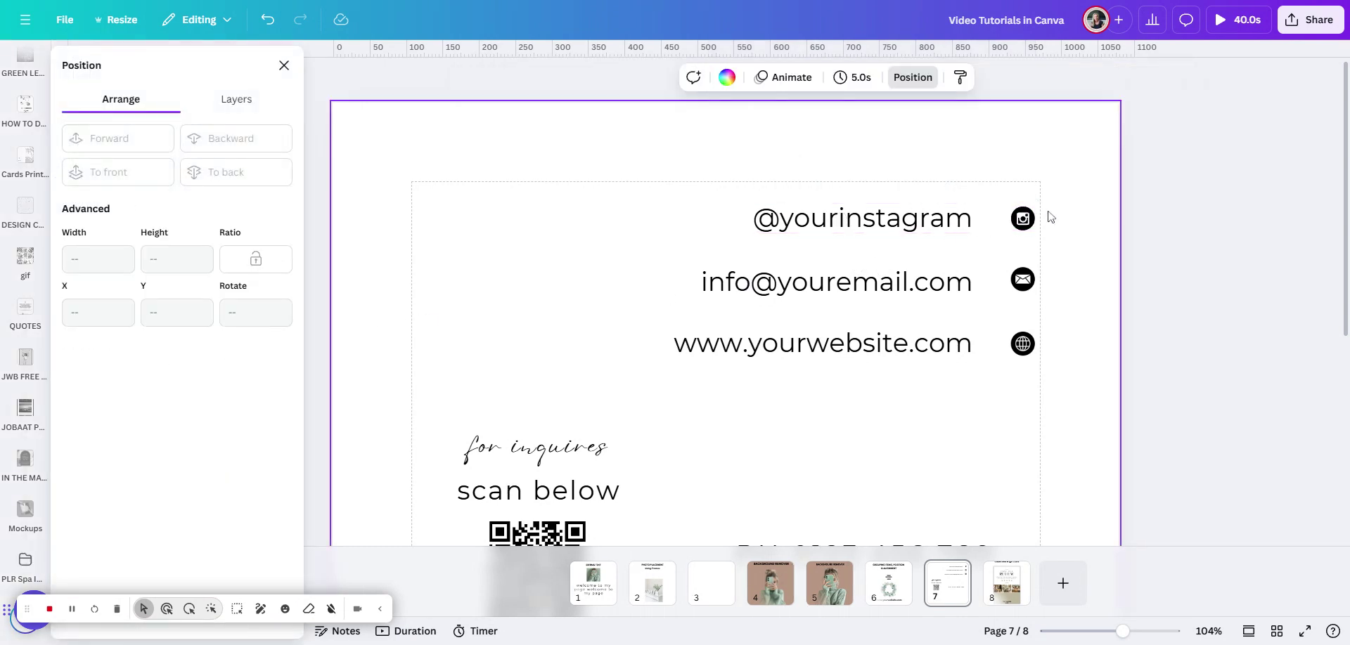
- Nudge the email icon slightly upward and middle-align it with the email address text
drag(1023, 280, 1023, 273)
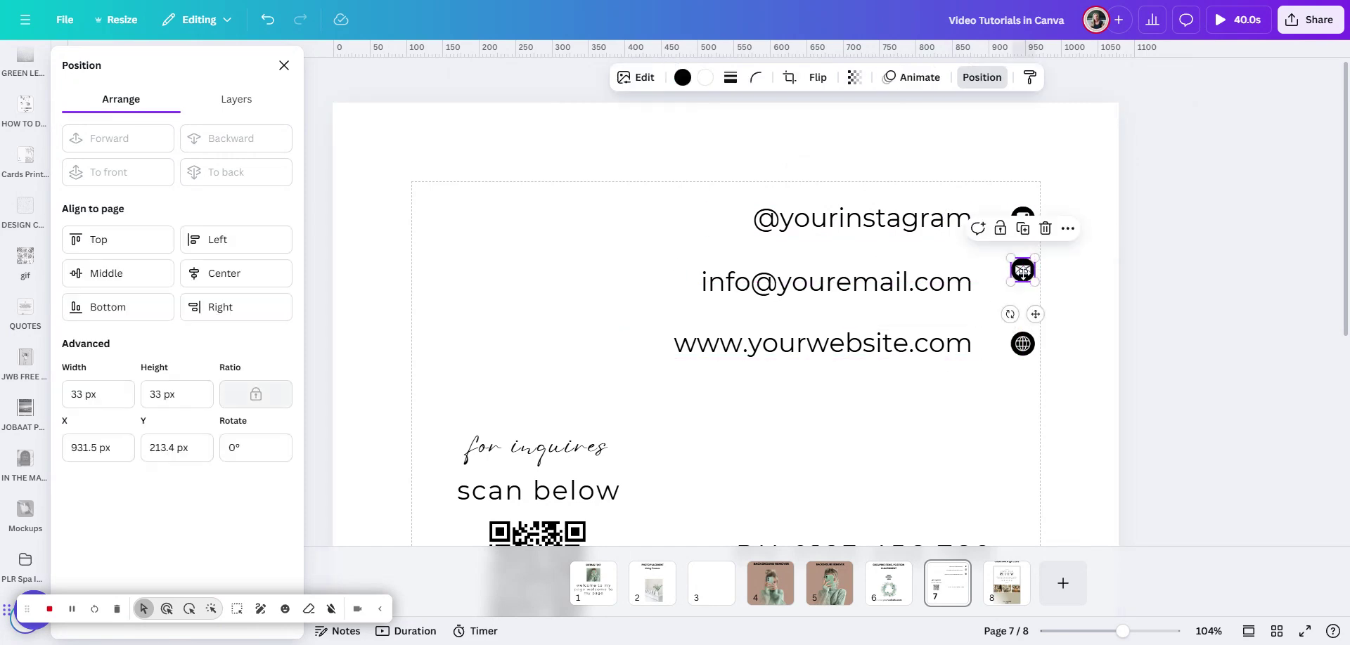
click(1025, 281)
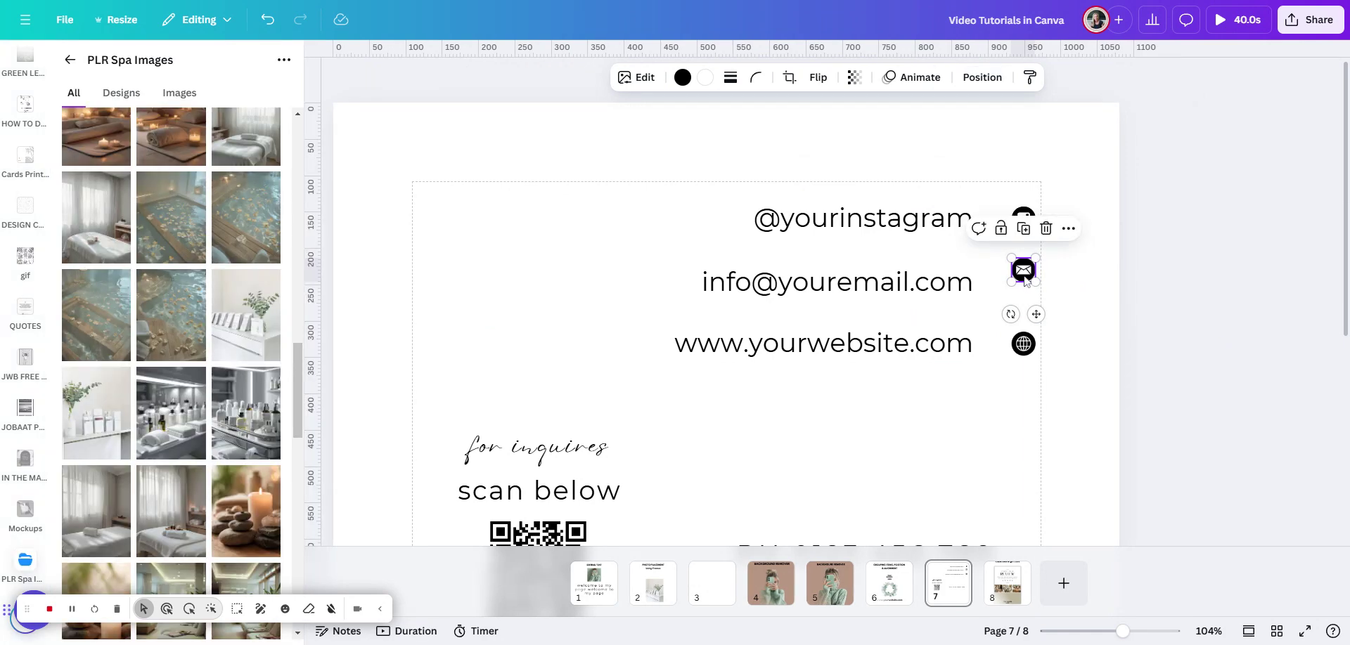
shift+click(907, 291)
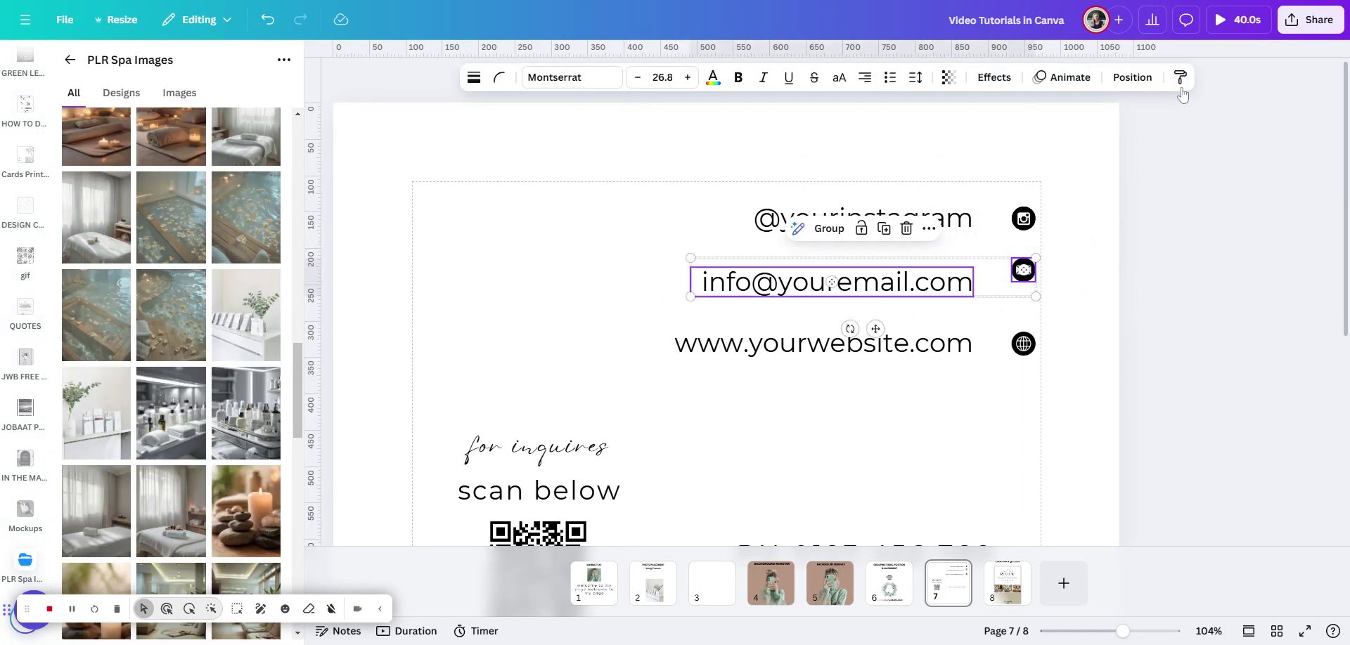
click(1132, 78)
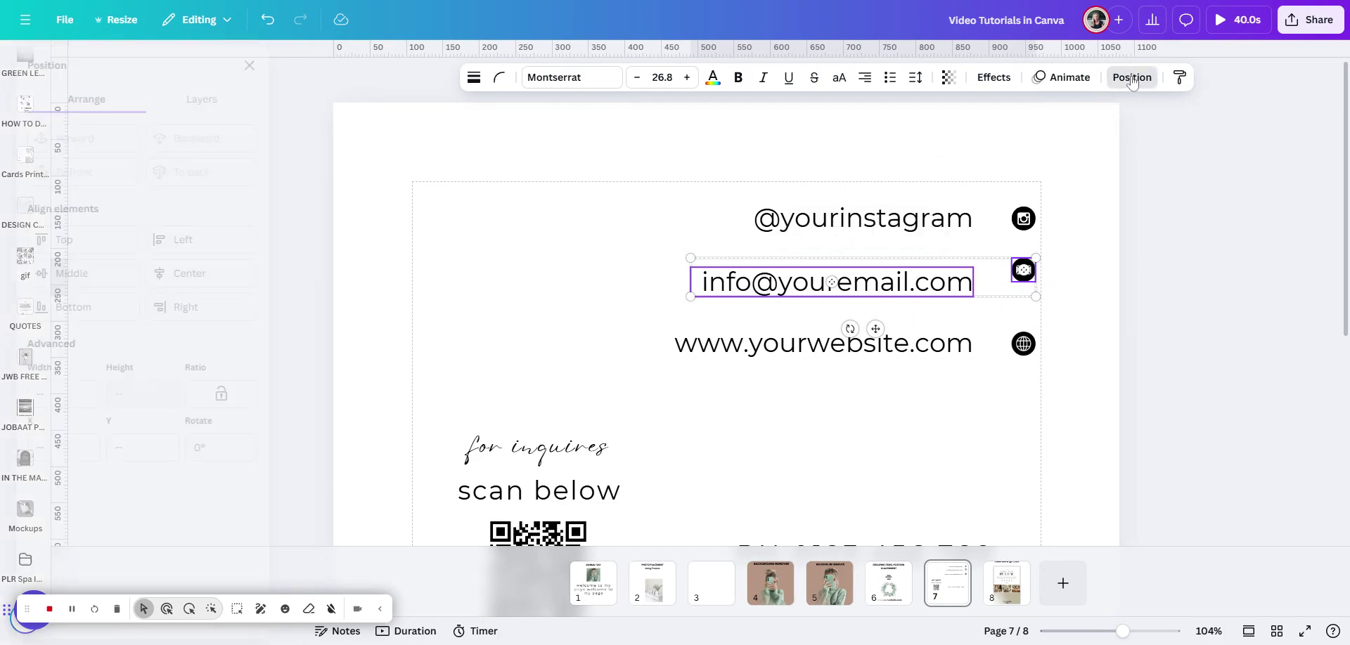
click(90, 276)
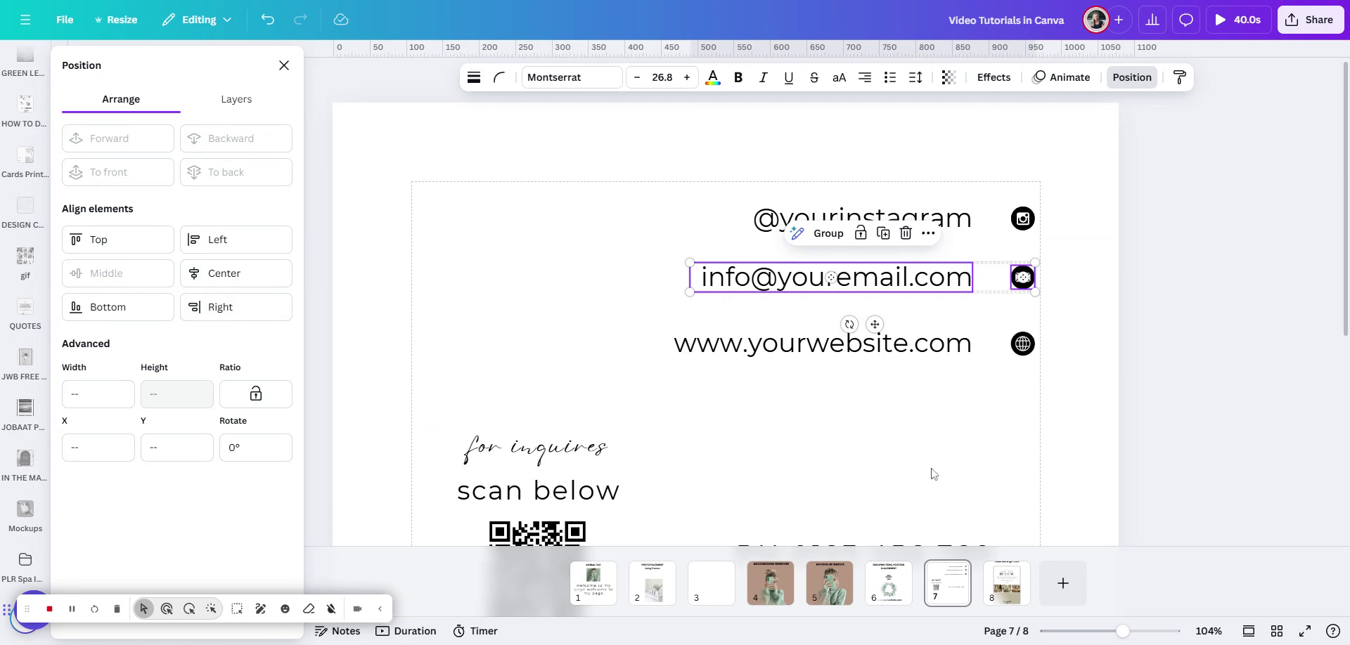
click(861, 441)
- Check the middle alignment of the website icon with the website address text
click(1023, 343)
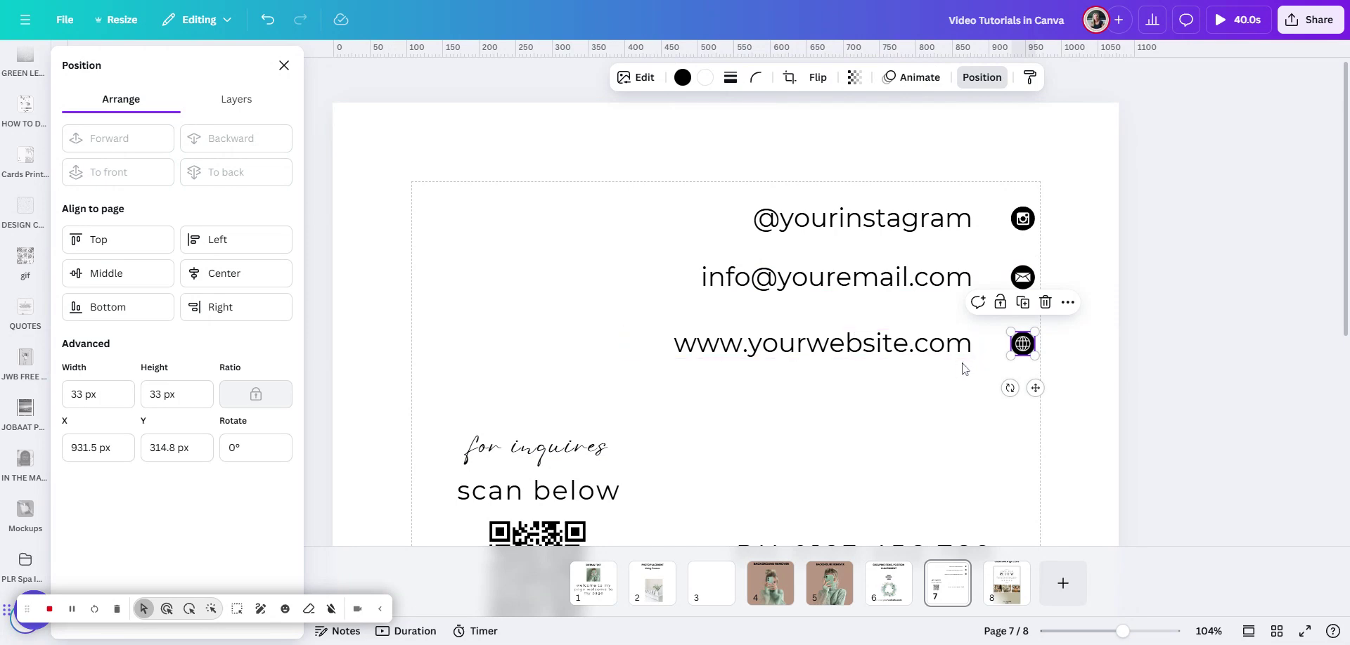
click(947, 351)
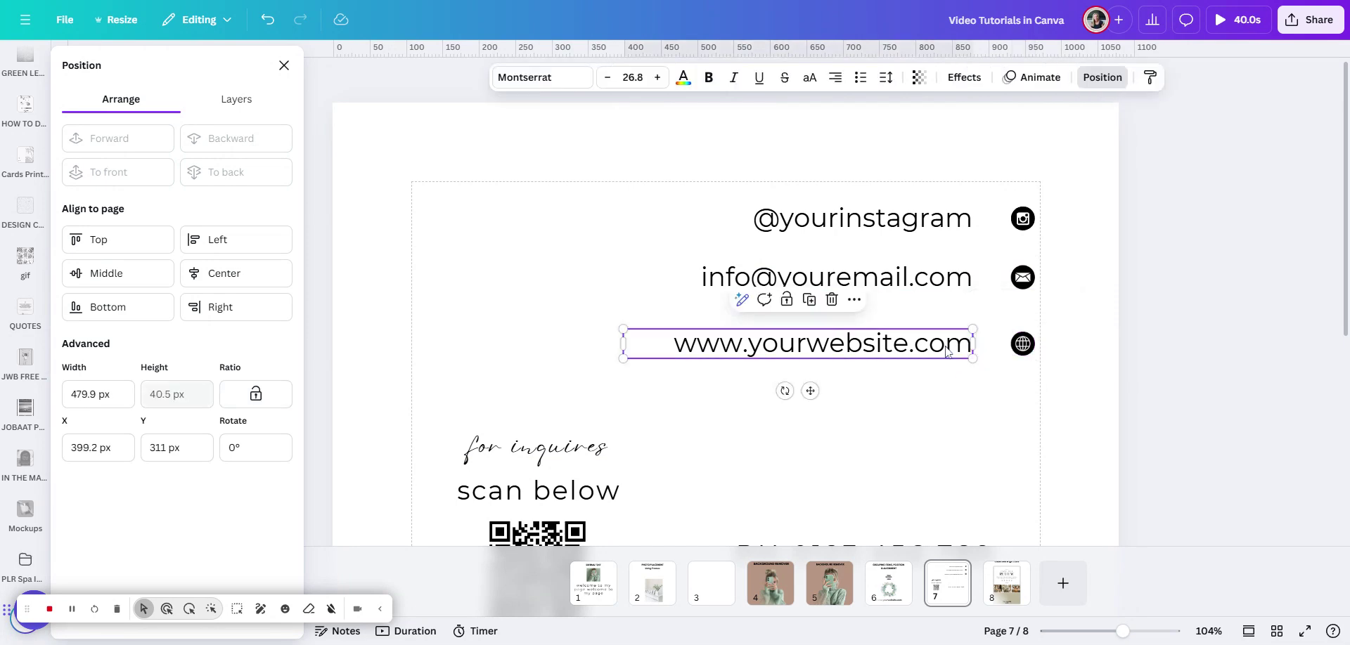
shift+click(1024, 344)
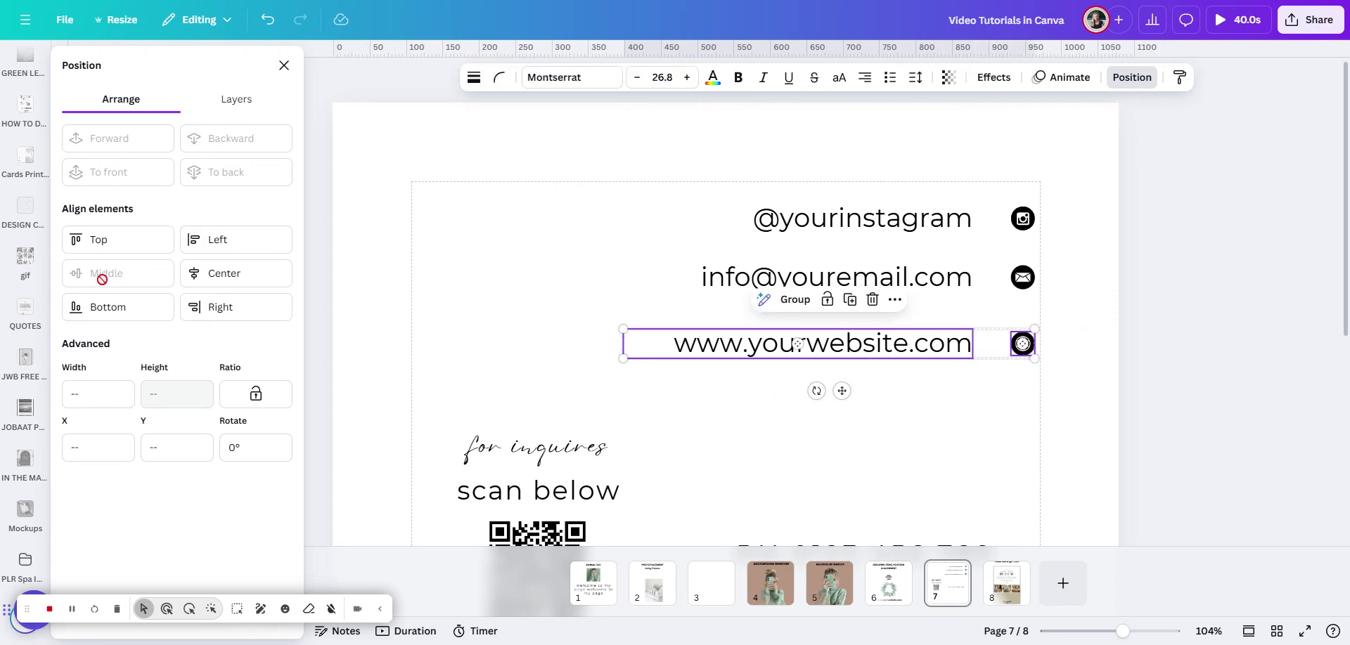
click(954, 445)
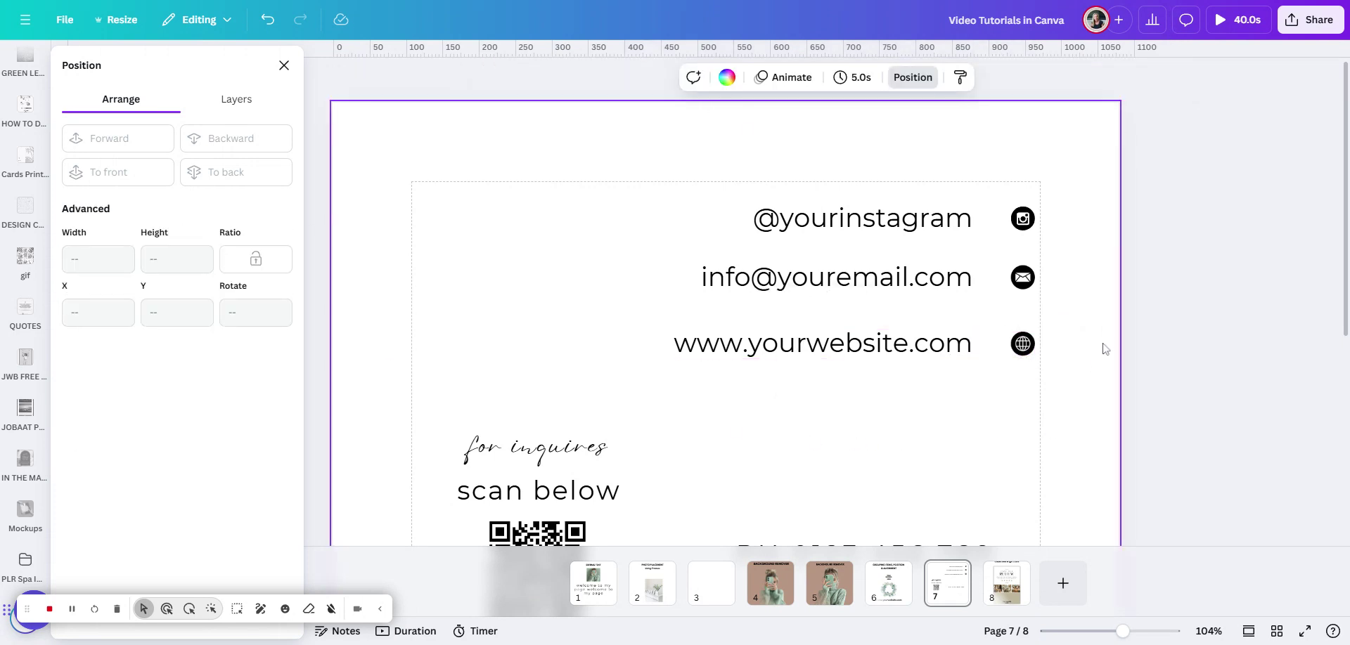
- Group the website, email and Instagram texts each with their matching icon
drag(1104, 348, 1142, 389)
click(913, 434)
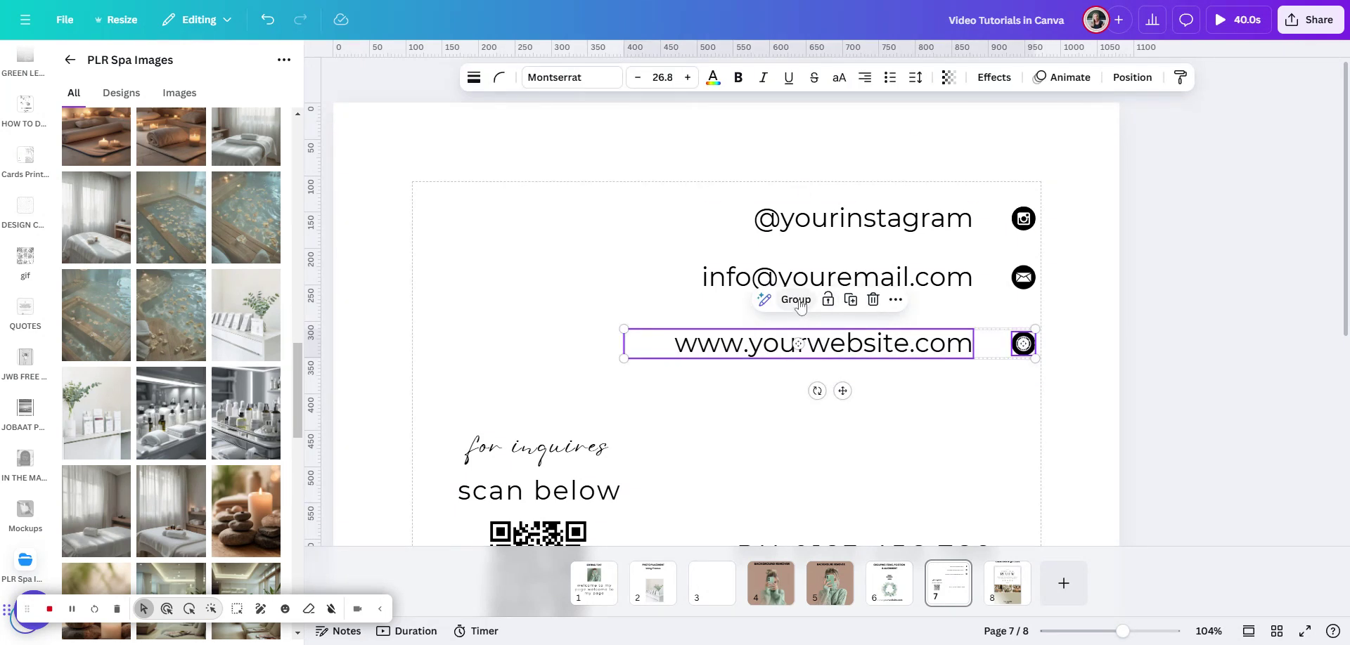
click(795, 299)
drag(590, 255, 997, 288)
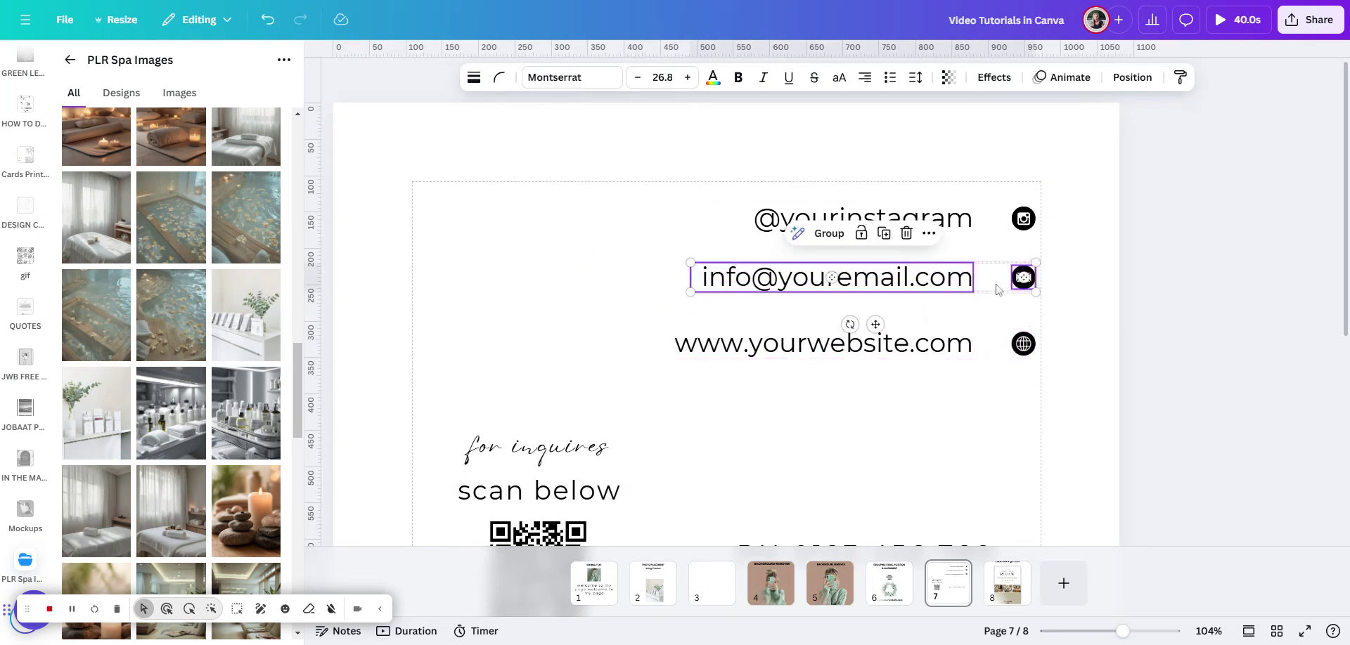
click(828, 236)
drag(656, 195, 1116, 241)
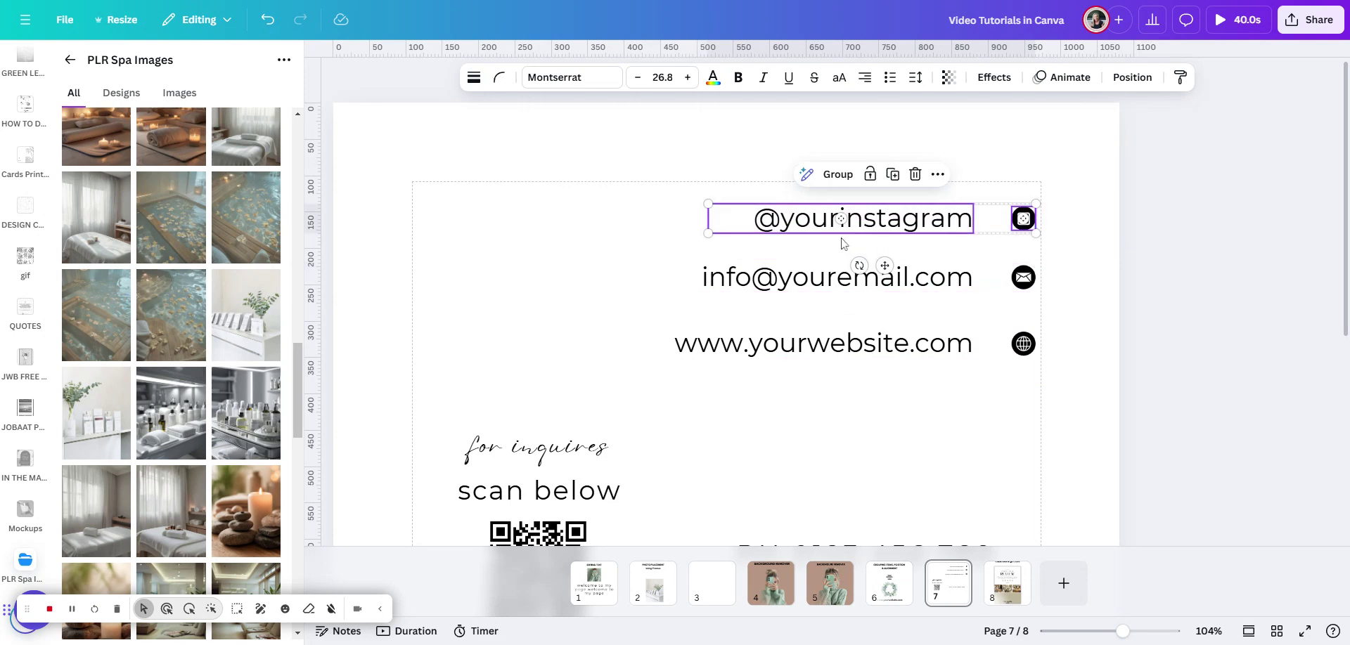
click(836, 174)
- Combine the three contact rows into one group and place it in the top-right corner of the page margins
drag(963, 164, 1064, 425)
mouse_move(997, 349)
mouse_down()
mouse_move(996, 297)
mouse_move(1025, 436)
mouse_move(926, 288)
mouse_move(1013, 342)
mouse_move(998, 350)
mouse_up()
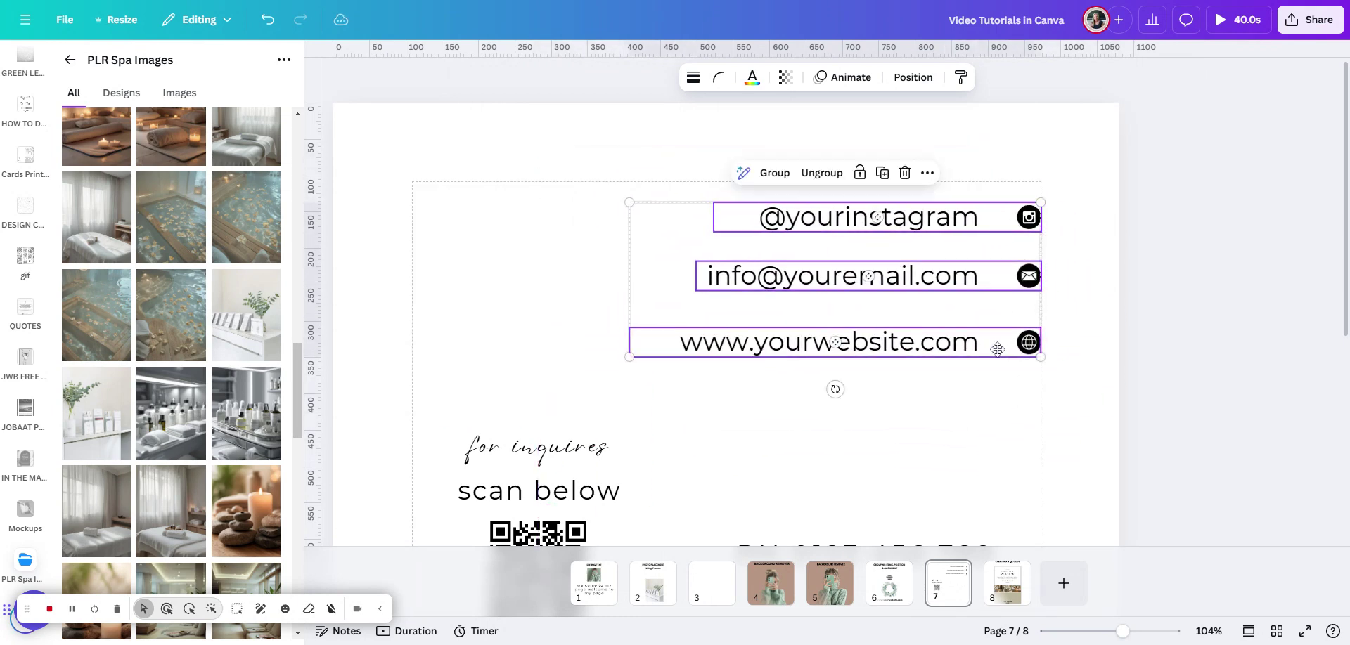
click(775, 173)
click(925, 440)
drag(909, 304, 912, 279)
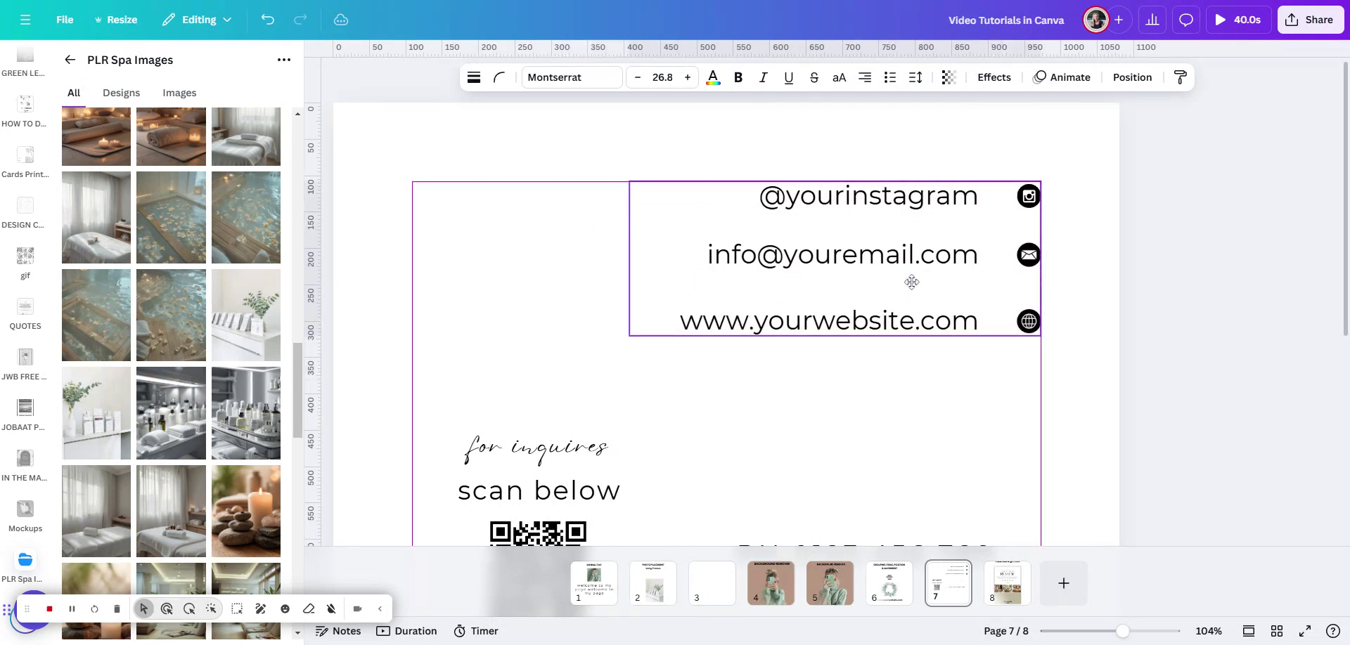
click(923, 415)
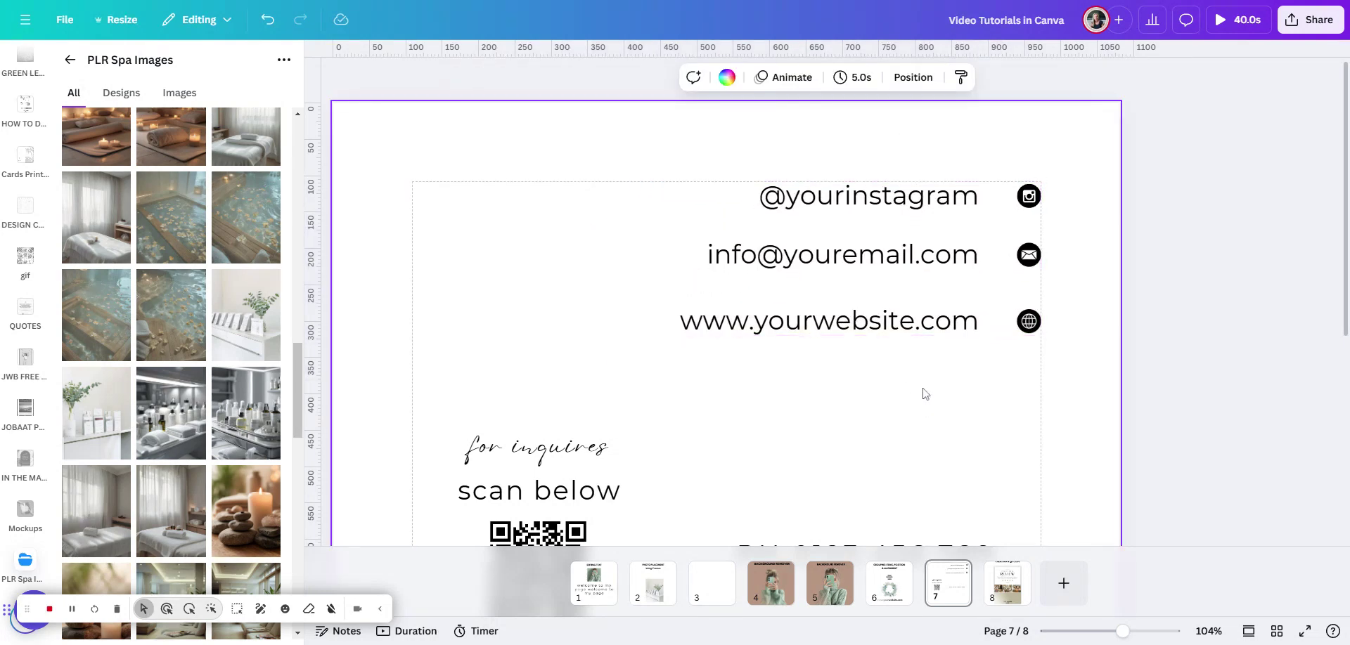
- Ungroup the contact details so every text and icon is a separate element again
click(910, 311)
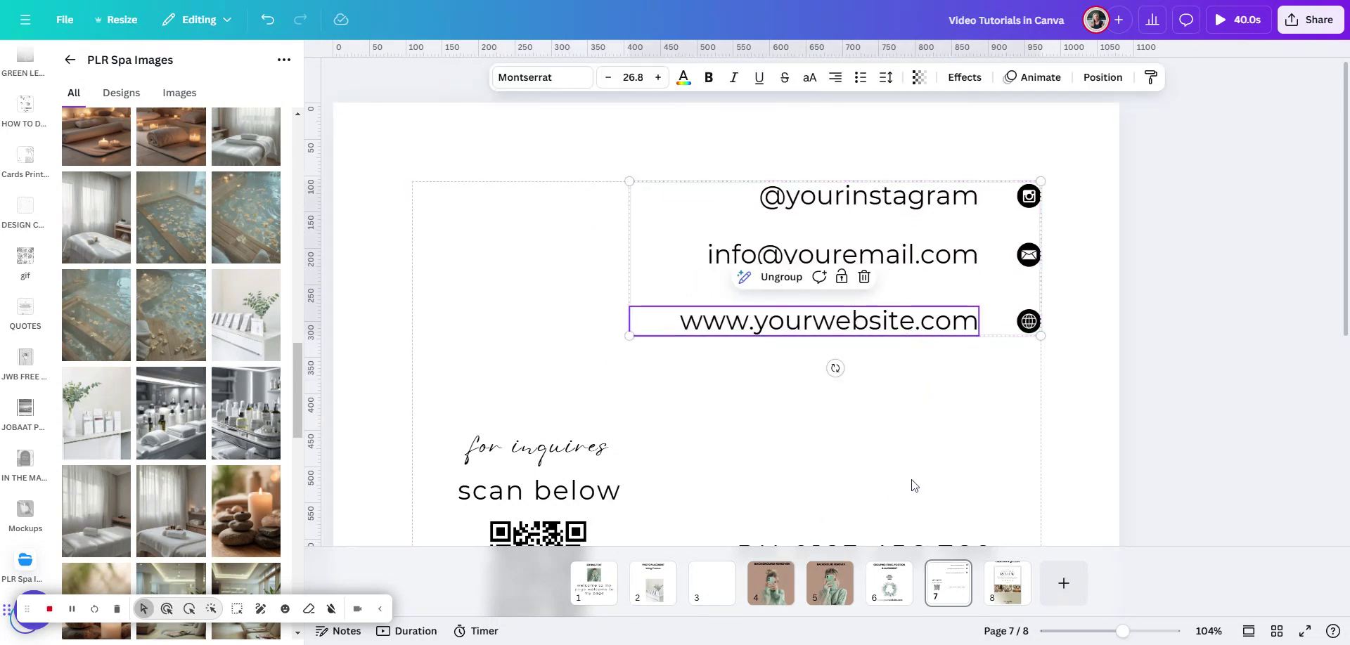
click(781, 277)
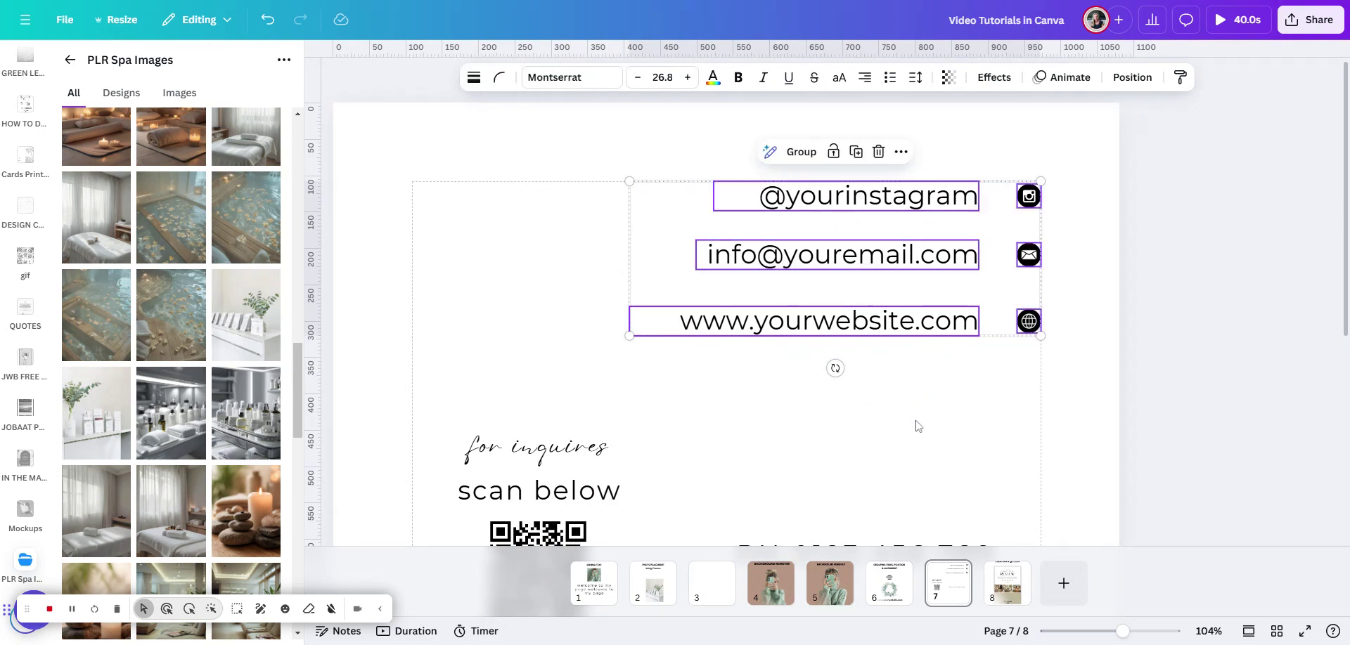
click(611, 353)
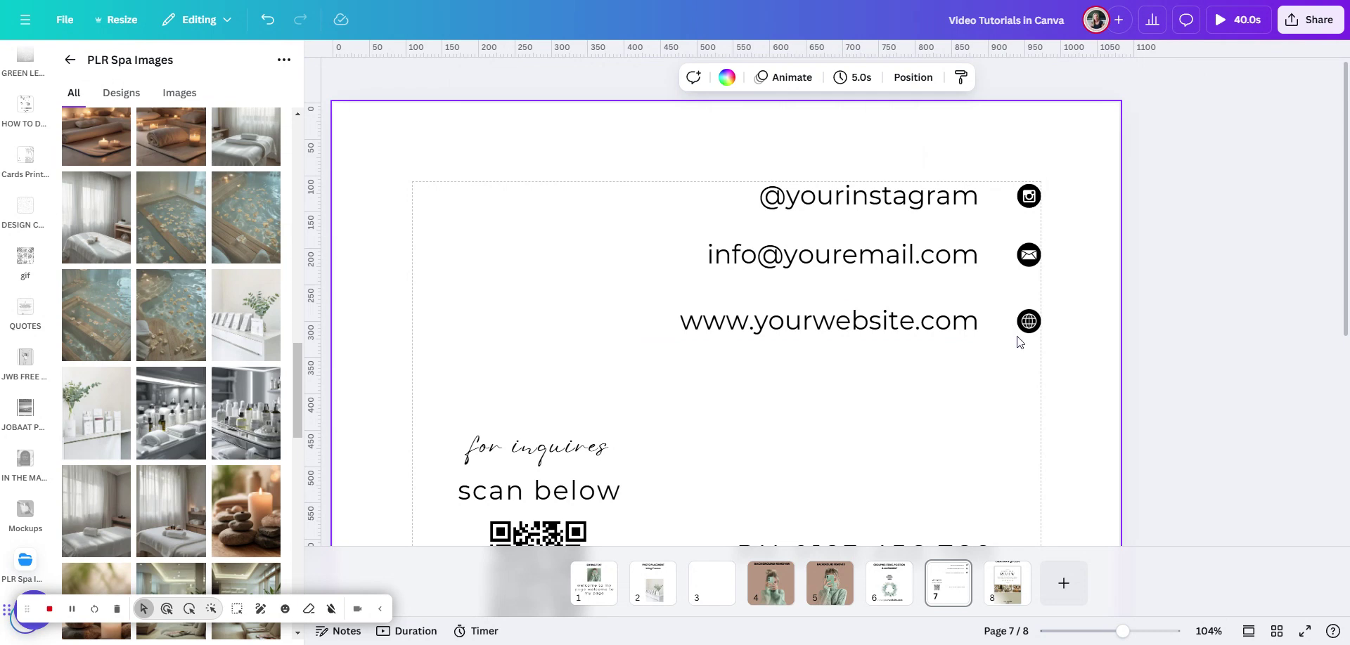
click(886, 332)
click(885, 457)
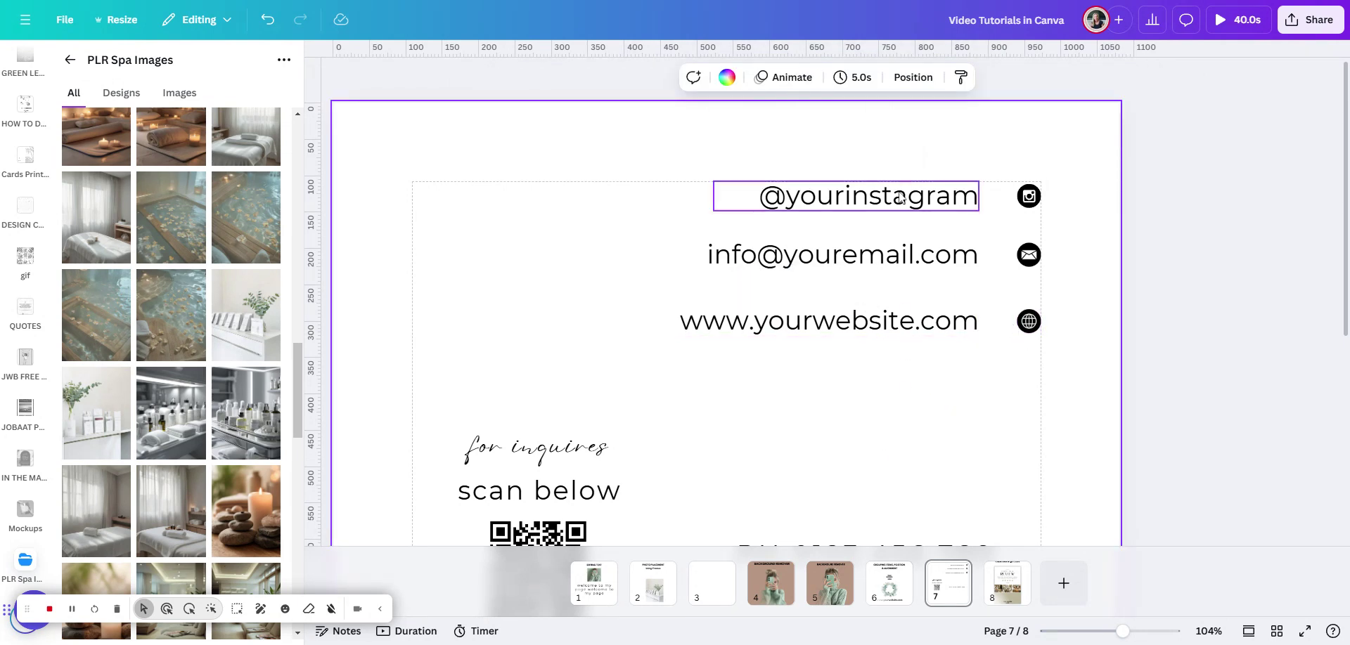
- Move the phone number text up and left, above the "for inquires" text
scroll(990, 451, down, 3)
click(755, 347)
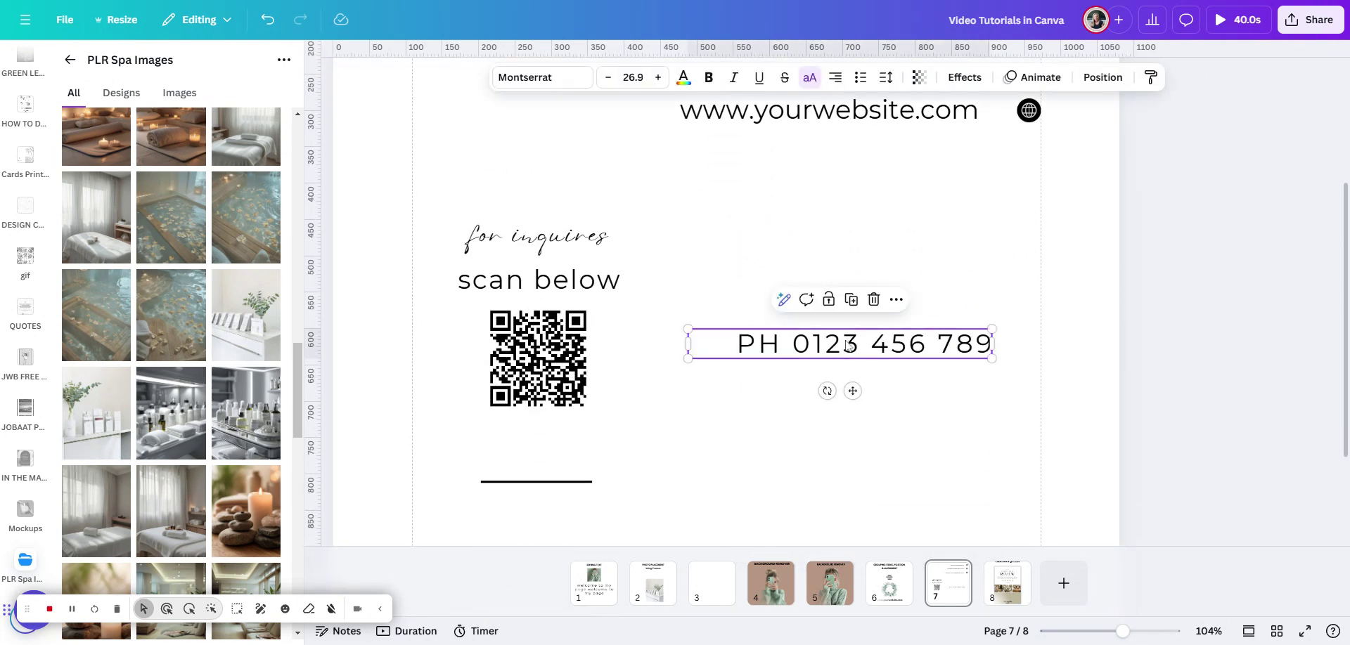
drag(754, 346, 533, 175)
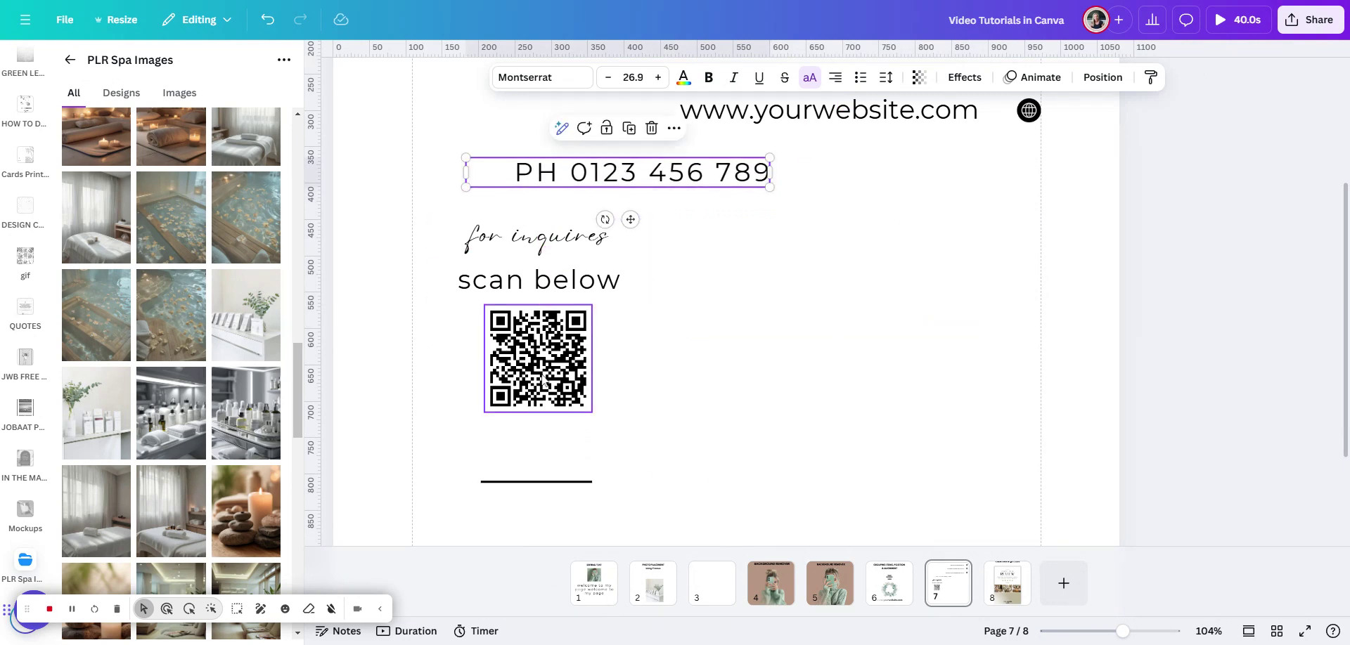
- Move the QR code, the "scan below" text and the "for inquires" text individually toward the page's center, stacked below one another
drag(542, 380, 777, 437)
drag(536, 291, 768, 344)
click(568, 243)
drag(568, 242, 797, 310)
click(925, 423)
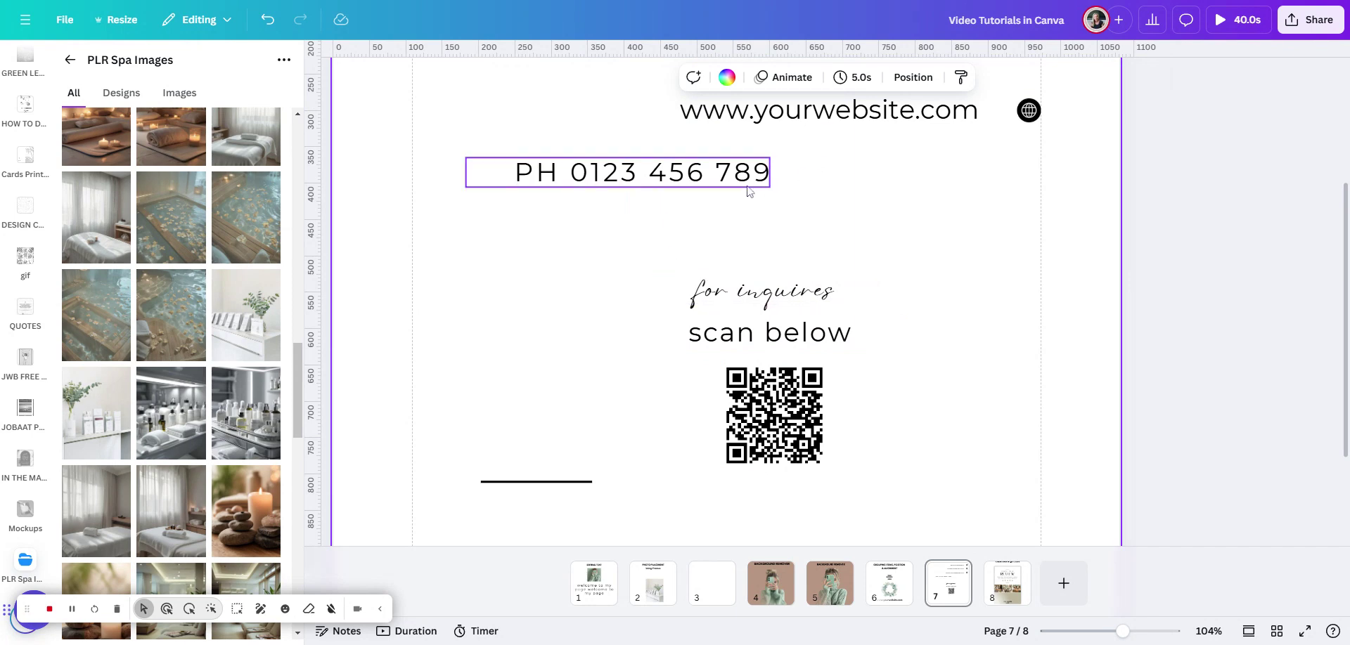
- Shift the phone number text closer to the left margin and move the short line beneath the QR code
drag(727, 184, 684, 164)
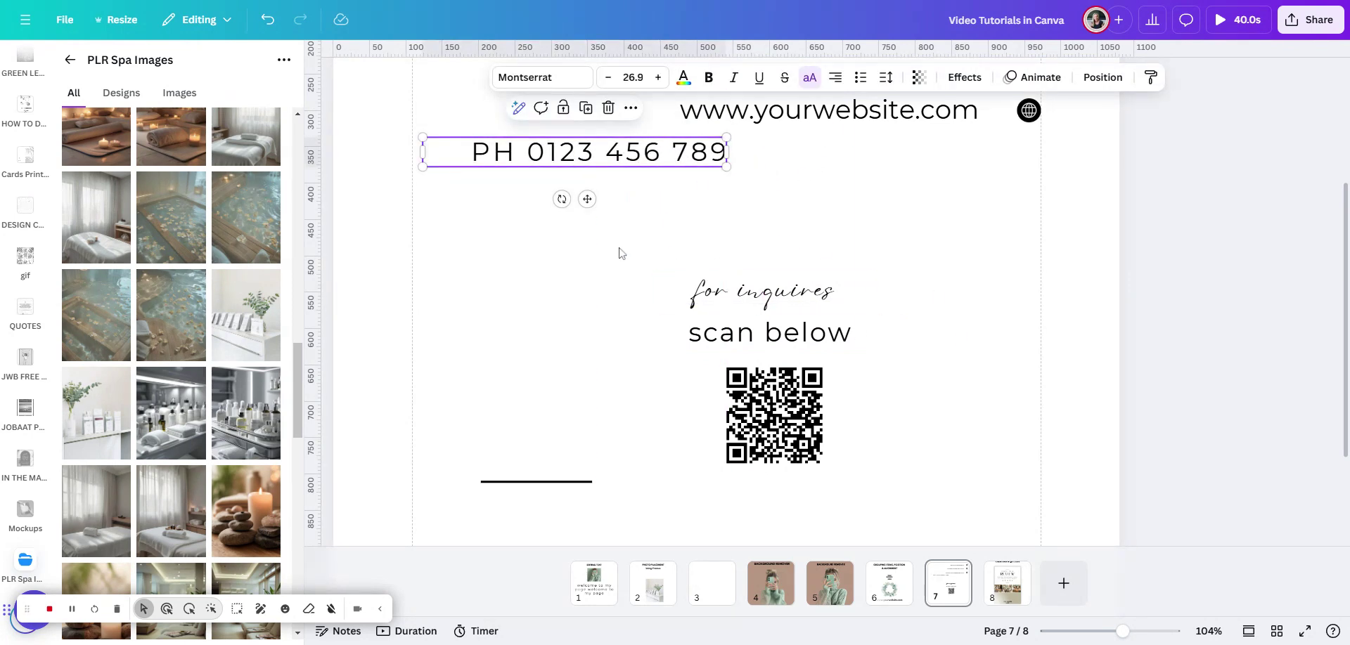
drag(620, 256, 831, 437)
click(945, 398)
drag(533, 487, 774, 517)
- Center-align the "for inquires" text, "scan below" text, QR code and short line with each other
drag(628, 251, 858, 547)
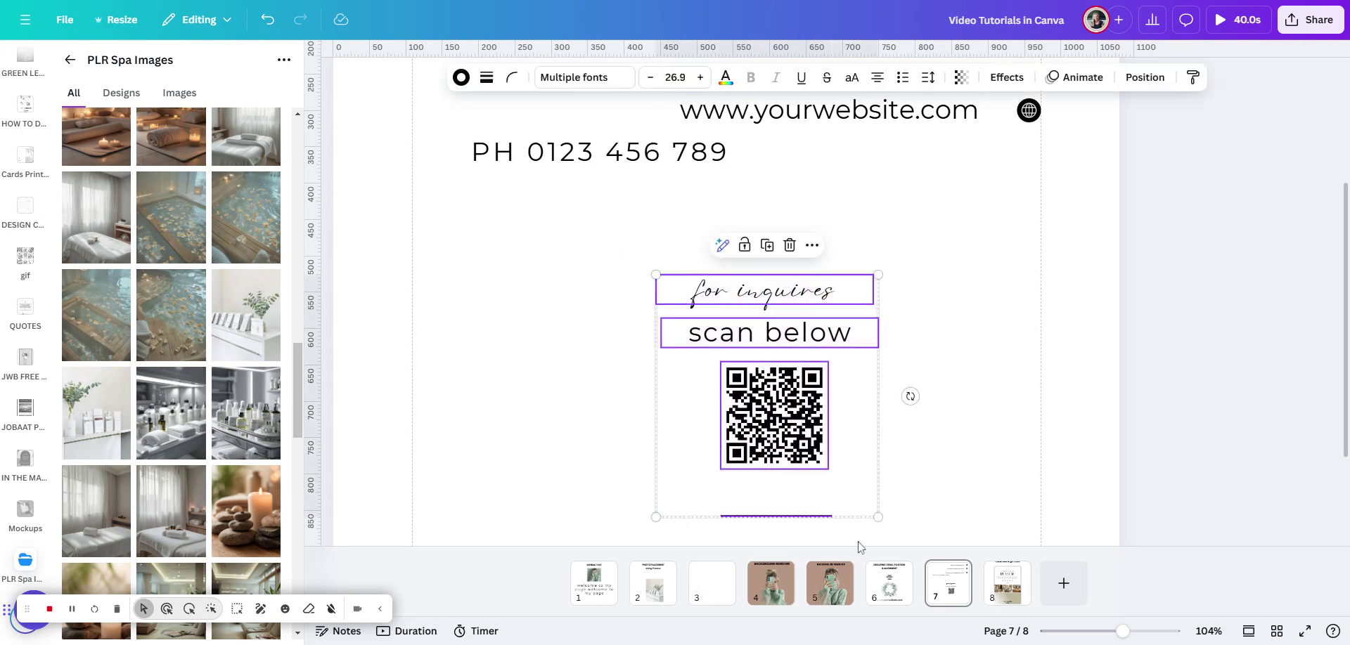
click(1145, 77)
click(120, 276)
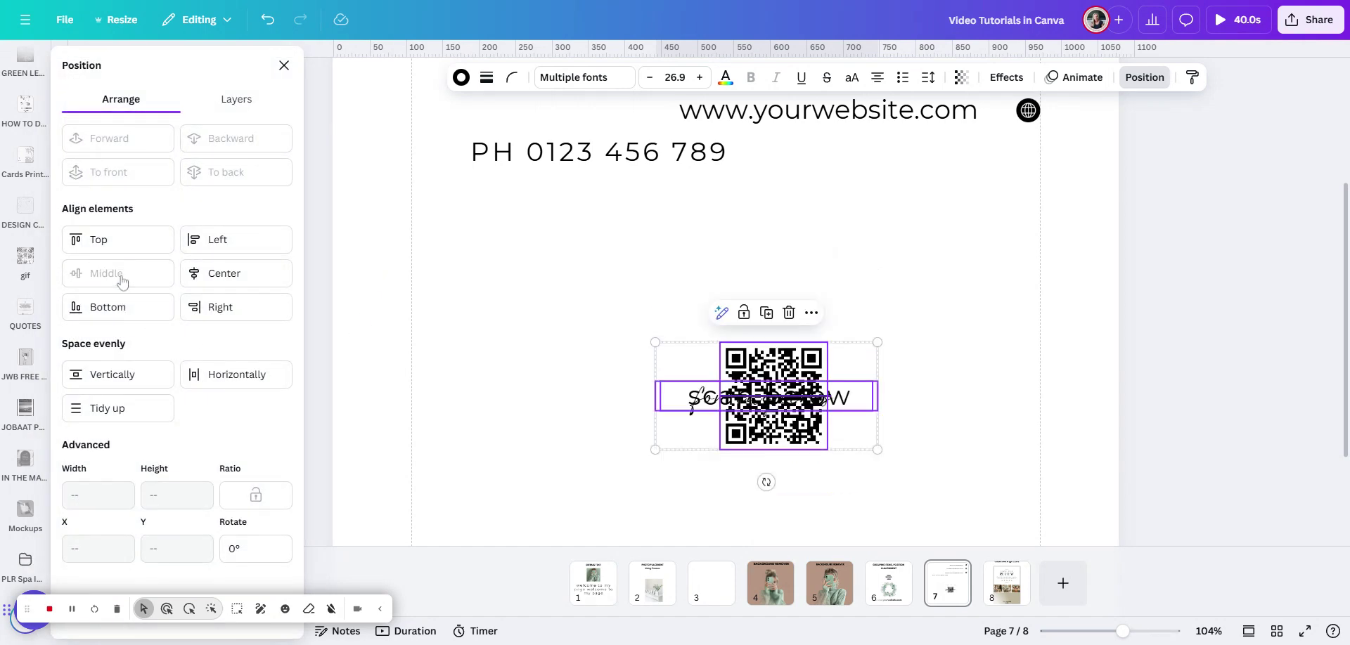
click(267, 19)
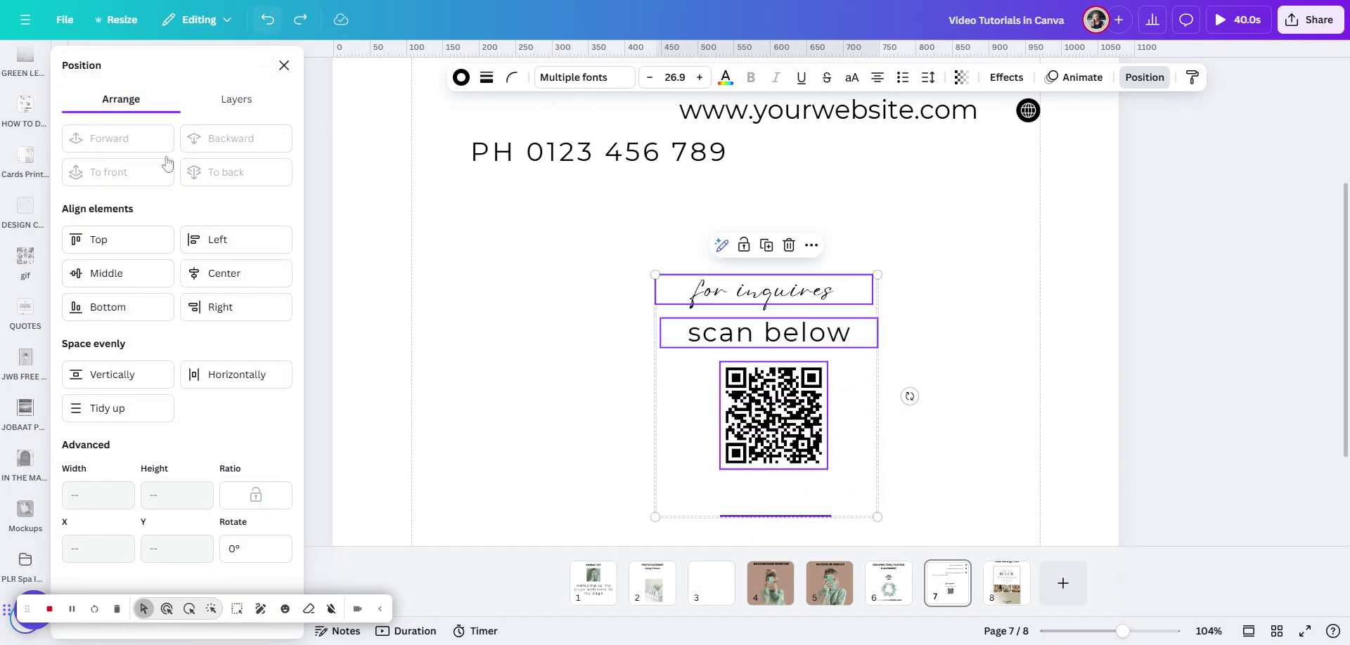
click(229, 279)
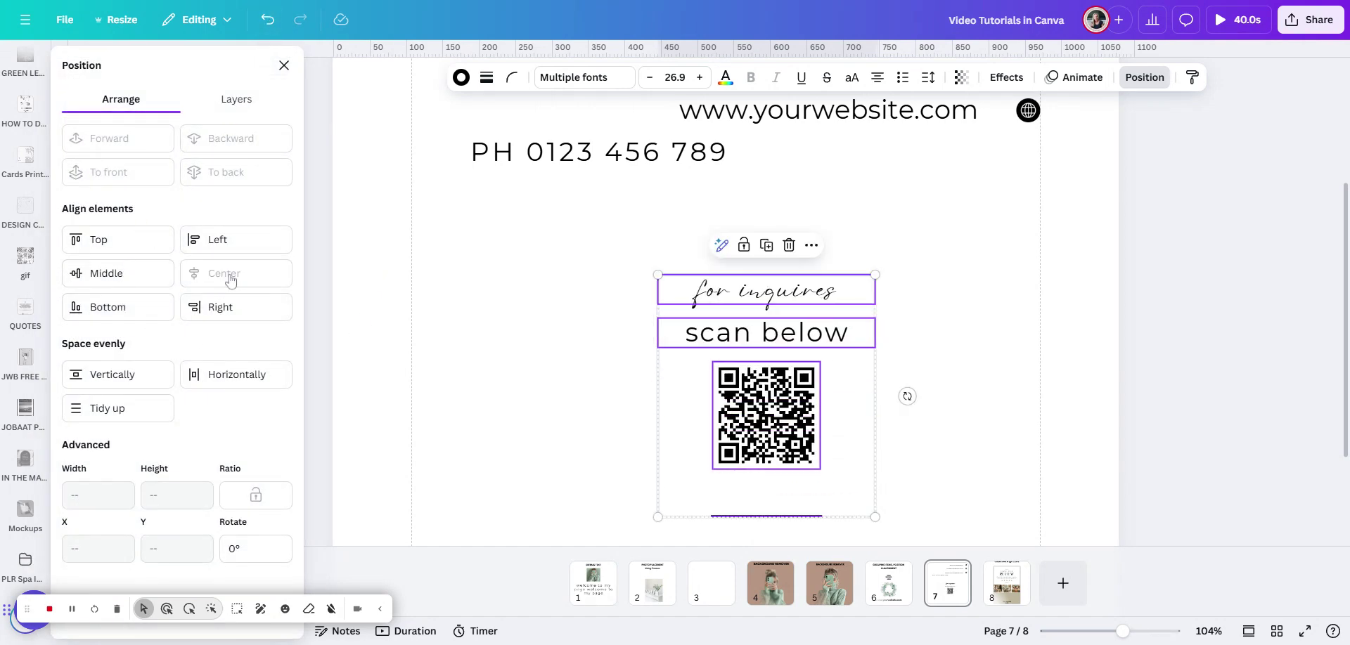
click(1015, 491)
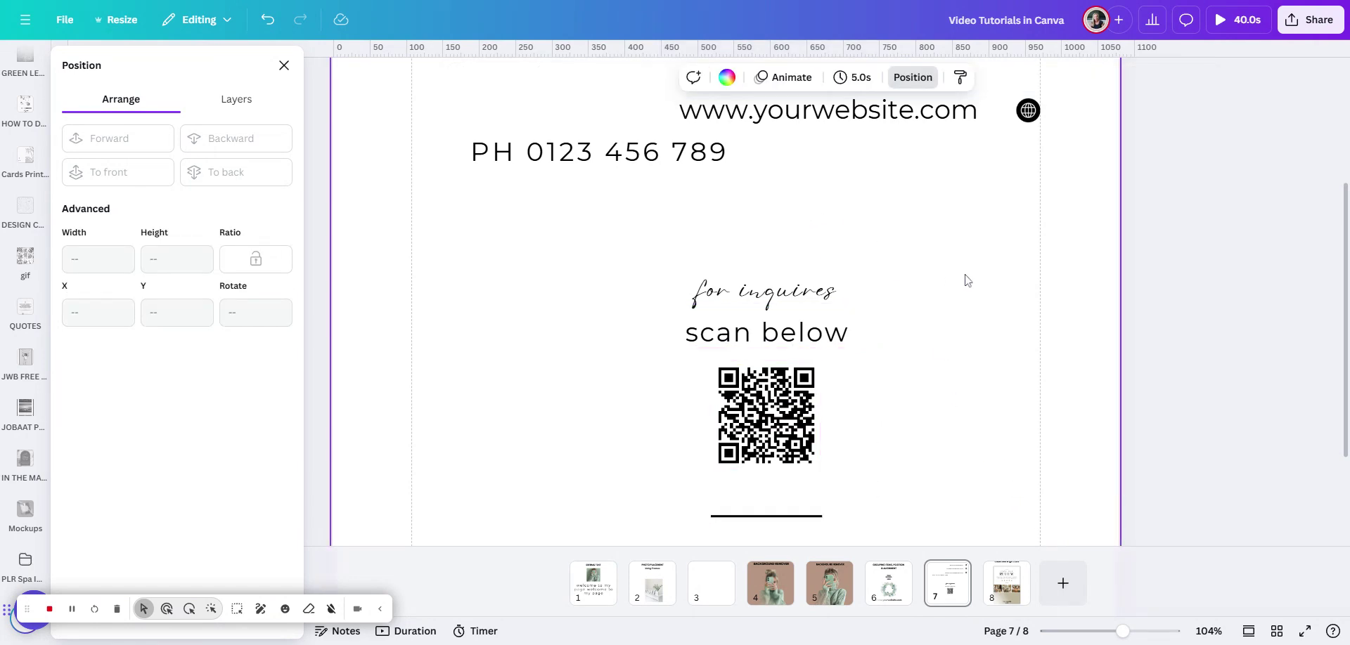
- Move the two inquiry texts, QR code and line together to the horizontal center of the page, just above the bottom margin
scroll(966, 281, down, 2)
drag(629, 166, 831, 402)
drag(811, 347, 770, 381)
click(932, 454)
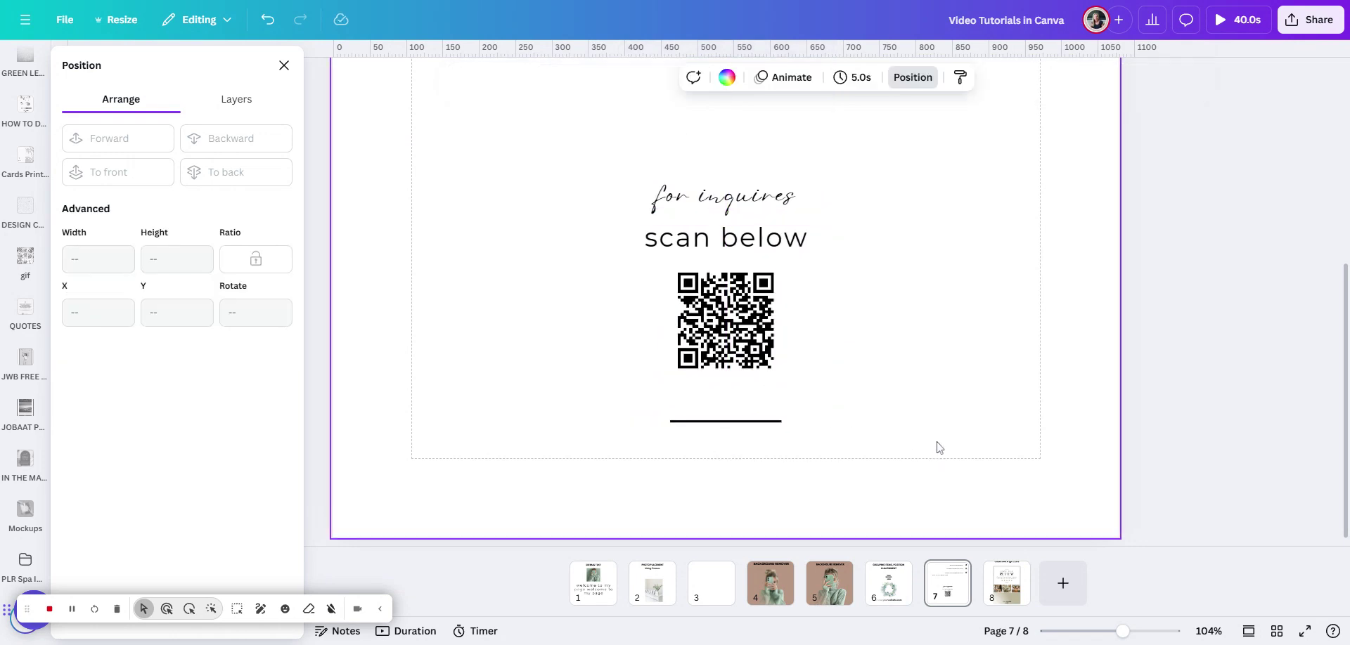